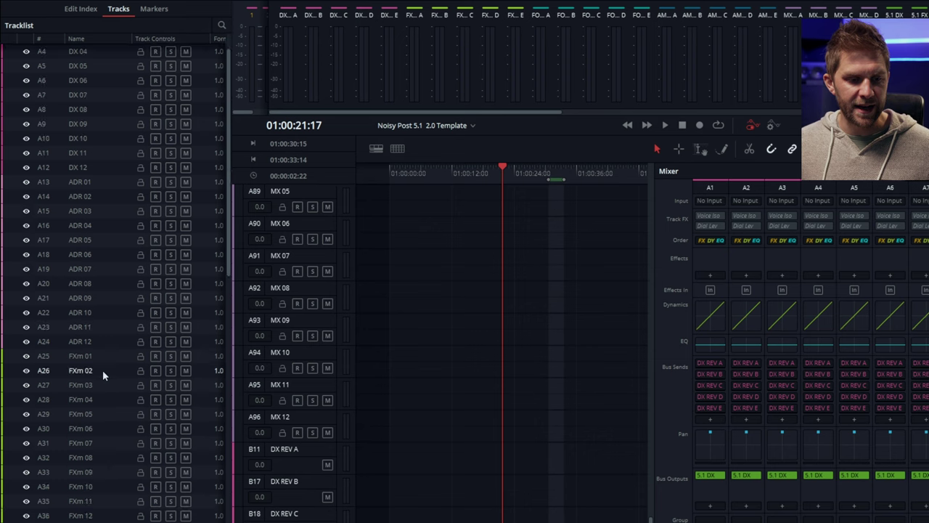
Step: Look through the track list from the dialogue and ADR tracks down to the ambience and music tracks
{"action": "scroll", "coordinate": [101, 357], "scroll_direction": "down", "scroll_amount": 5}
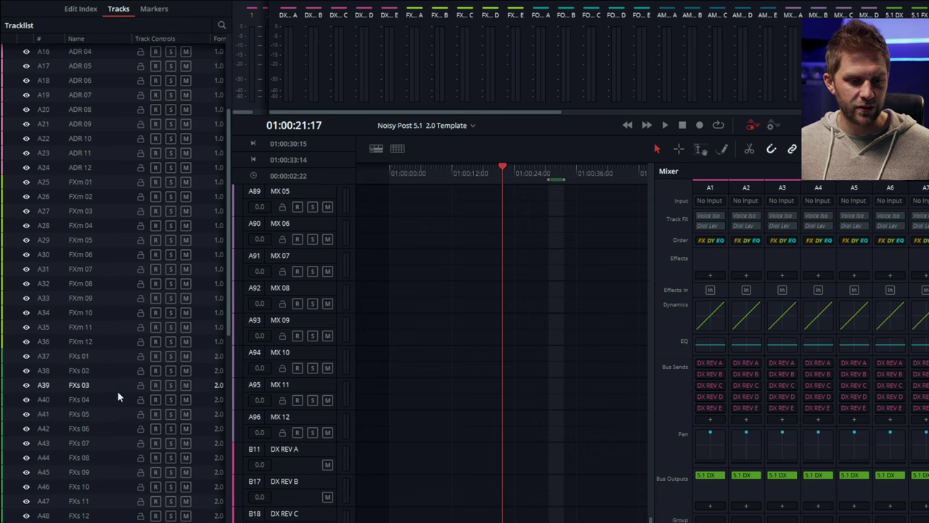
{"action": "scroll", "coordinate": [105, 392], "scroll_direction": "down", "scroll_amount": 4}
{"action": "scroll", "coordinate": [109, 419], "scroll_direction": "down", "scroll_amount": 7}
{"action": "scroll", "coordinate": [110, 410], "scroll_direction": "down", "scroll_amount": 4}
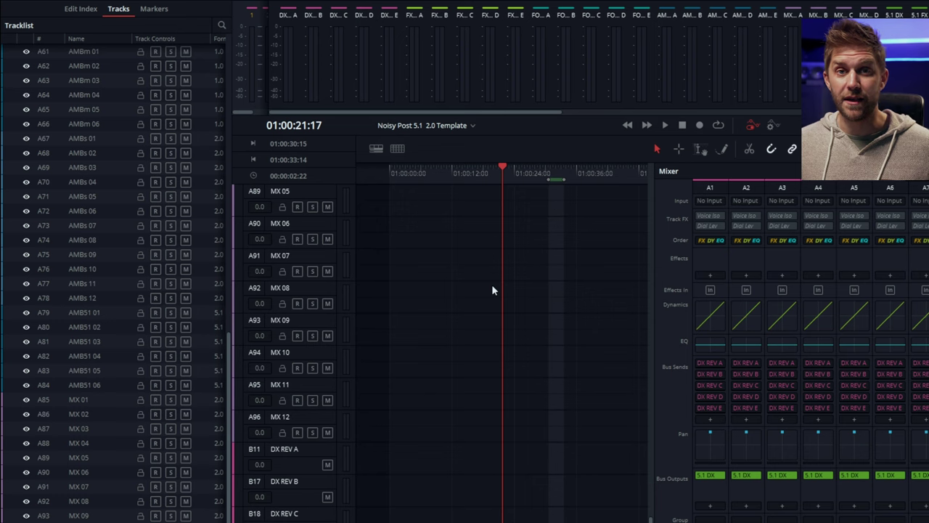
Step: View the track type options available for the DX 01 track without changing its type
{"action": "scroll", "coordinate": [489, 285], "scroll_direction": "up", "scroll_amount": 15}
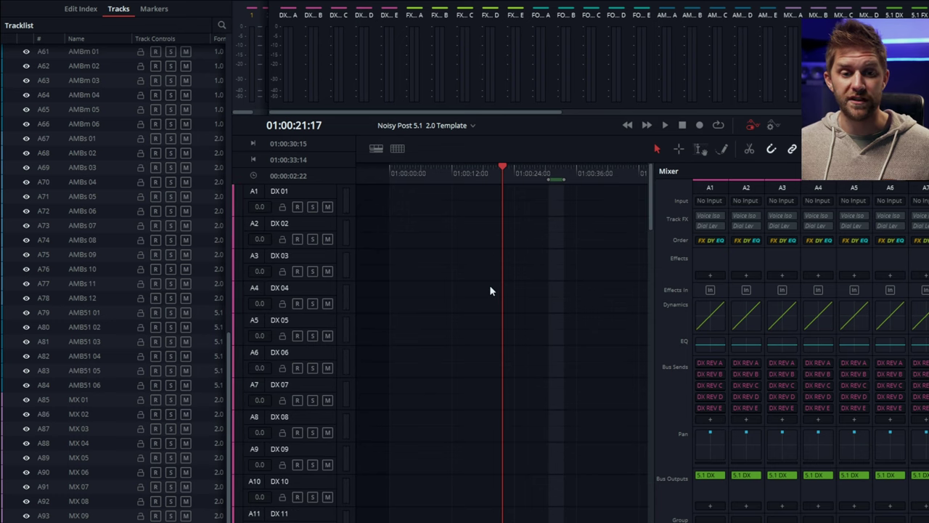
{"action": "right_click", "coordinate": [312, 196]}
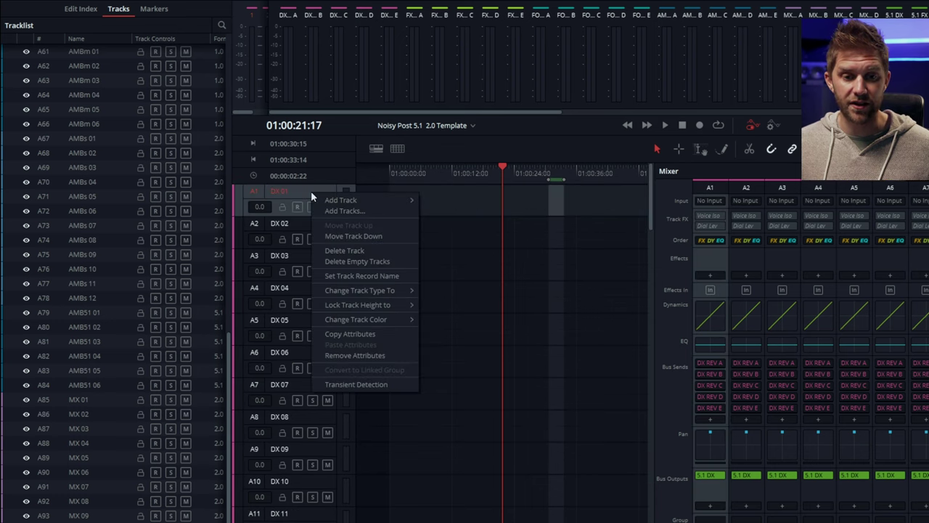
{"action": "mouse_move", "coordinate": [383, 294]}
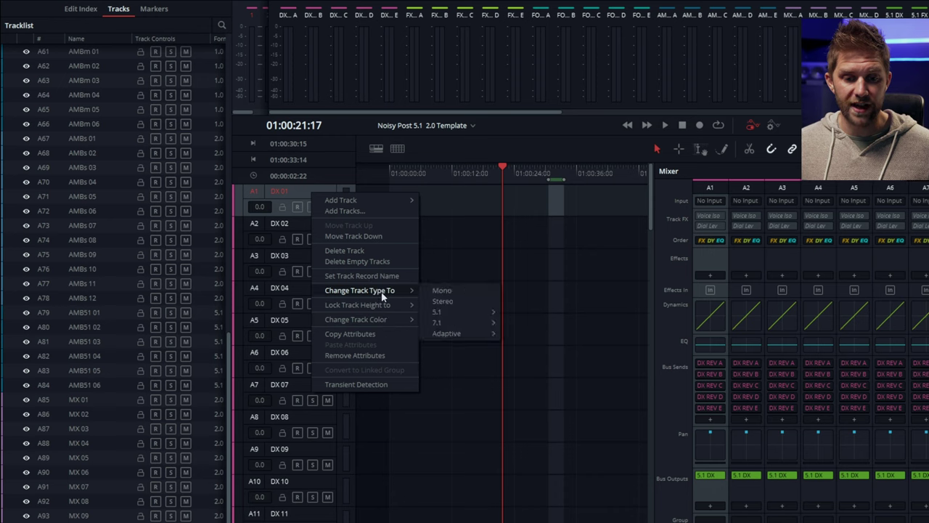
{"action": "left_click", "coordinate": [242, 482]}
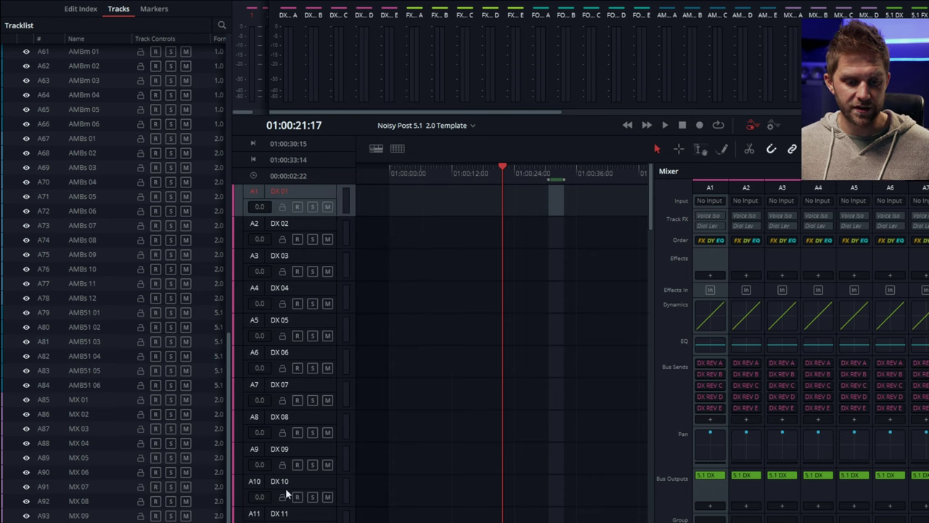
Step: Jump to the AMB51 01 track in the timeline and highlight a range of ambience tracks in the track list
{"action": "left_click", "coordinate": [95, 318]}
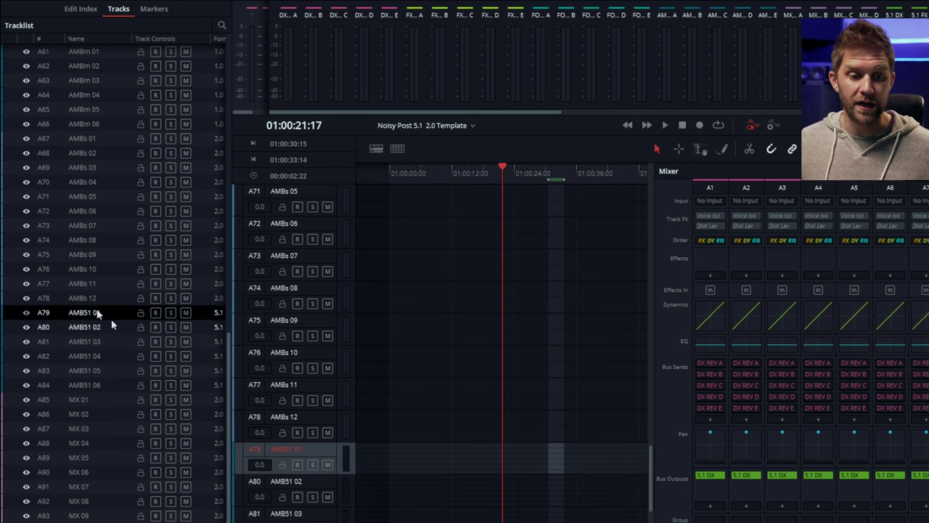
{"action": "right_click", "coordinate": [285, 452]}
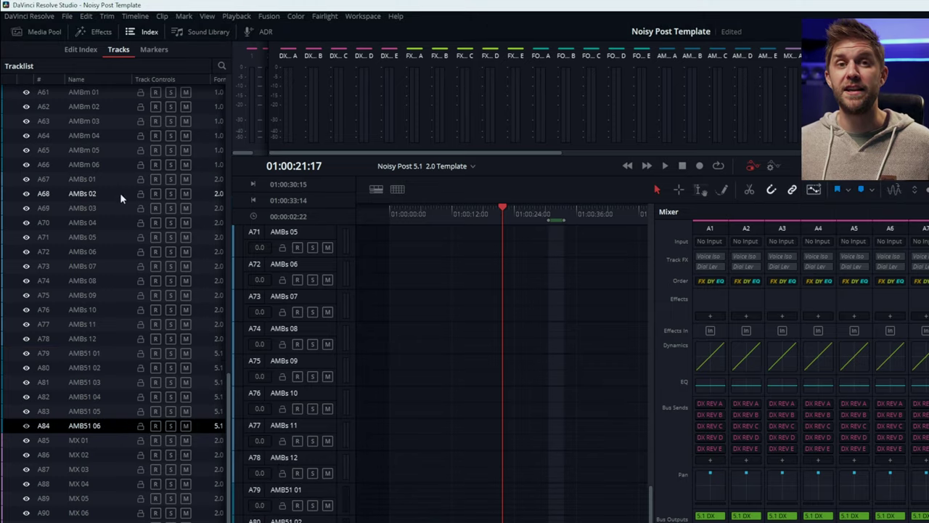
{"action": "left_click", "coordinate": [87, 107]}
{"action": "left_click", "coordinate": [106, 207], "text": "shift"}
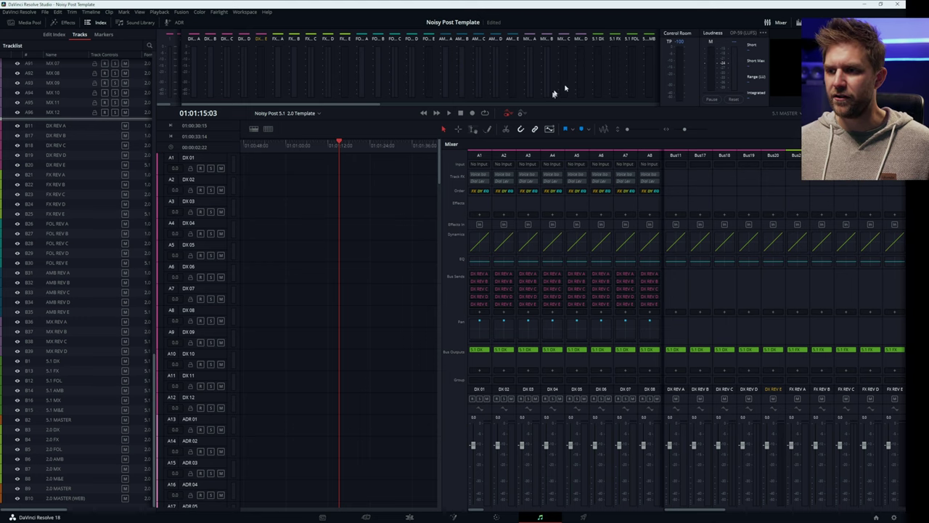
Step: Hide and redisplay the mixer and the meters to check which interface areas they control
{"action": "left_click", "coordinate": [775, 22]}
{"action": "left_click", "coordinate": [775, 22]}
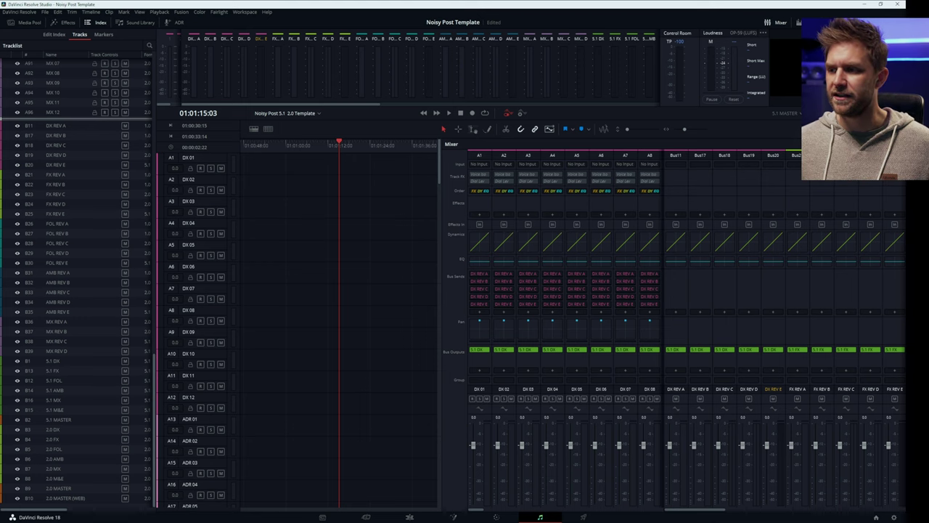
{"action": "left_click", "coordinate": [809, 22]}
{"action": "left_click", "coordinate": [810, 22]}
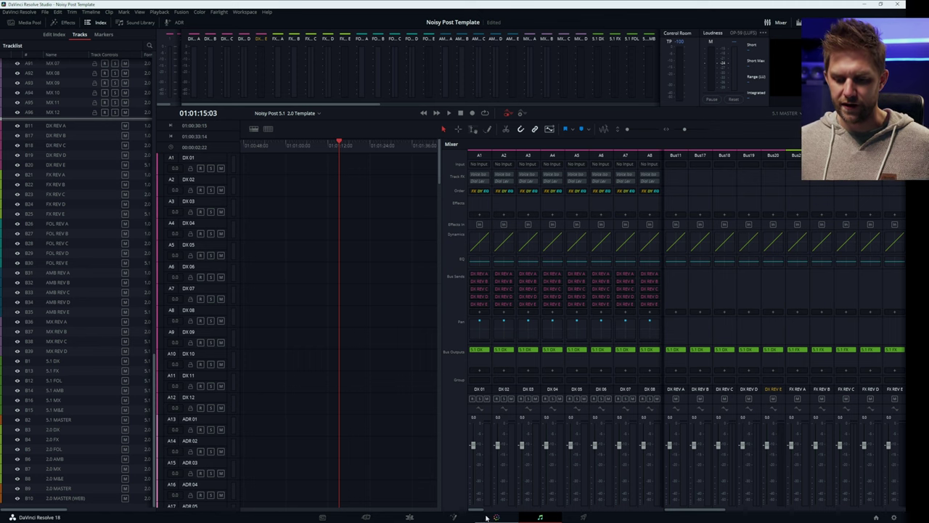
Step: Hide and redisplay the Index, view its marker list, and return to the track list
{"action": "left_click", "coordinate": [90, 23]}
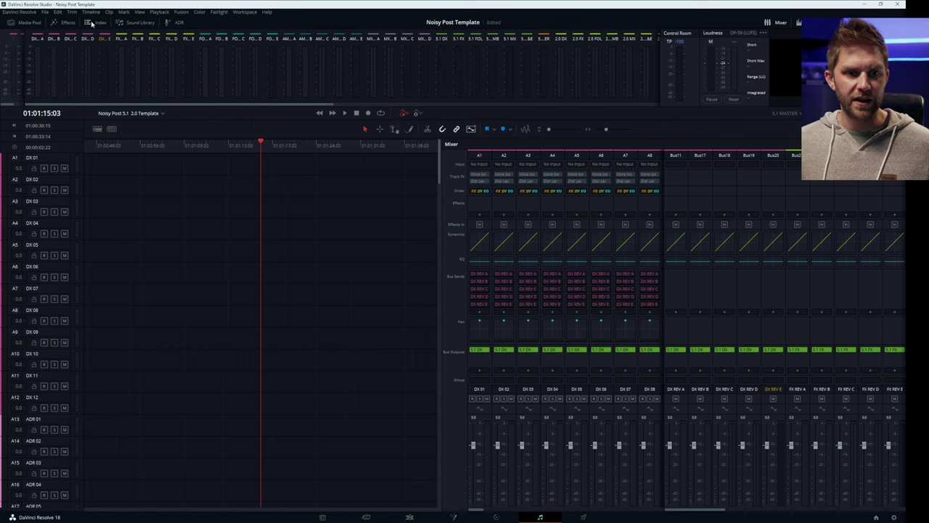
{"action": "left_click", "coordinate": [91, 23]}
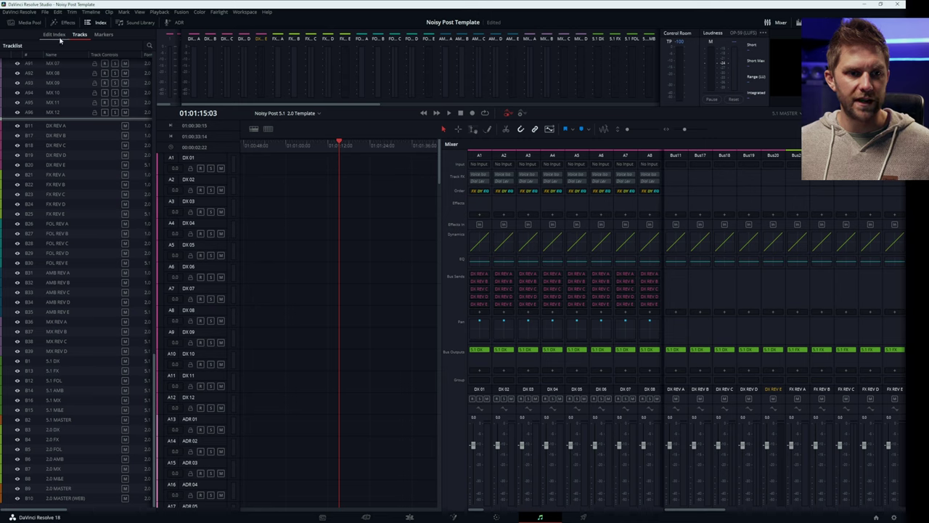
{"action": "left_click", "coordinate": [103, 34]}
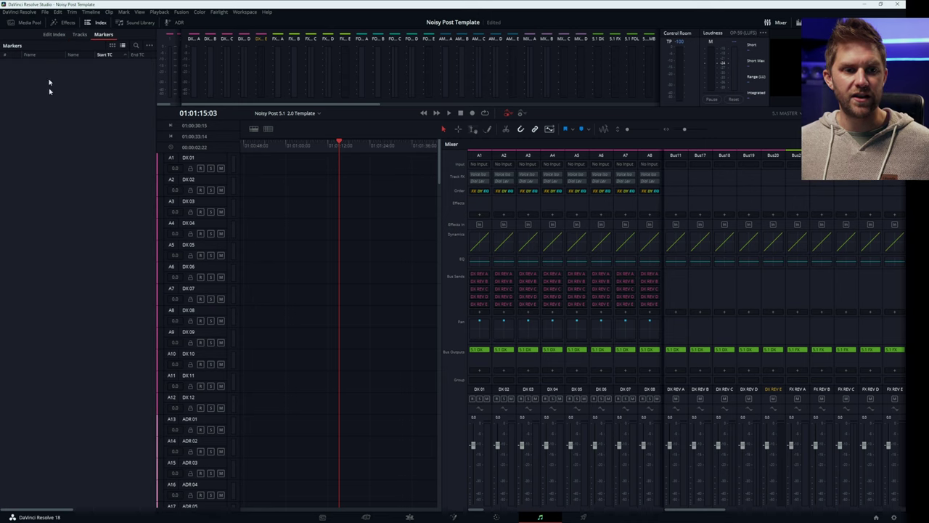
{"action": "left_click", "coordinate": [77, 36]}
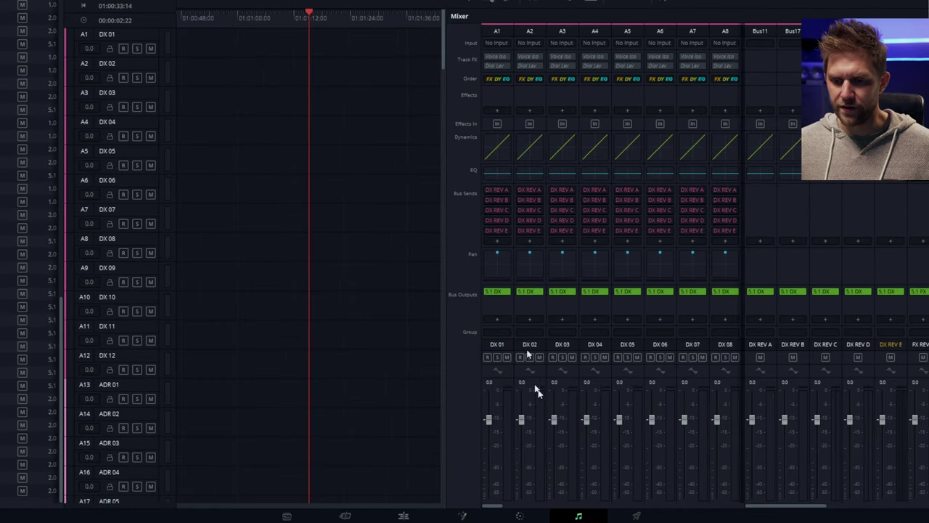
Step: Review the channel formats DX 01 could be converted to, leave it unchanged, and move the playhead back along the timeline
{"action": "left_click_drag", "start_coordinate": [496, 508], "coordinate": [394, 511]}
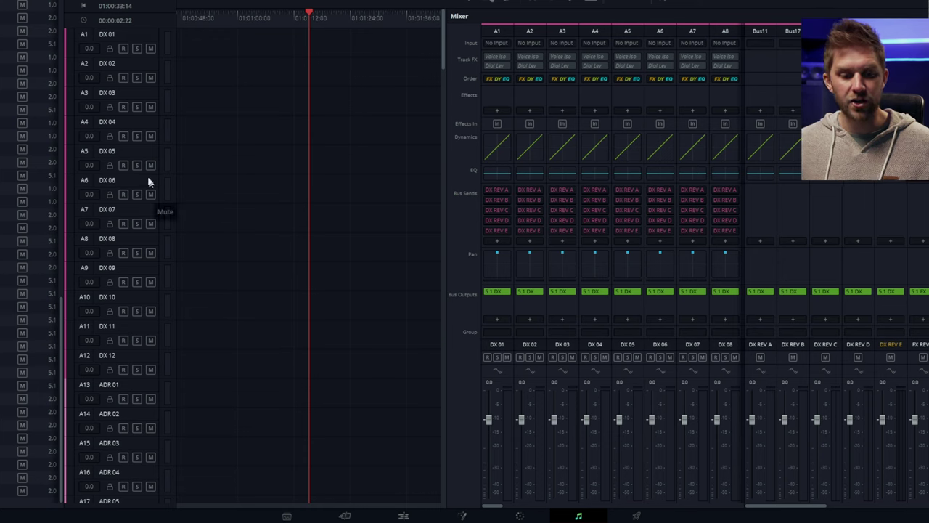
{"action": "right_click", "coordinate": [131, 45]}
{"action": "mouse_move", "coordinate": [185, 132]}
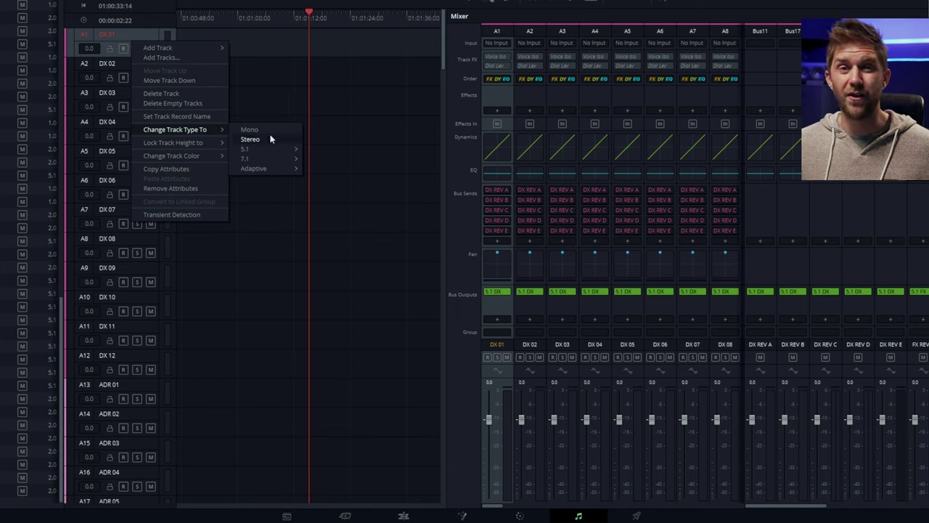
{"action": "left_click", "coordinate": [303, 46]}
{"action": "left_click_drag", "start_coordinate": [304, 46], "coordinate": [308, 65]}
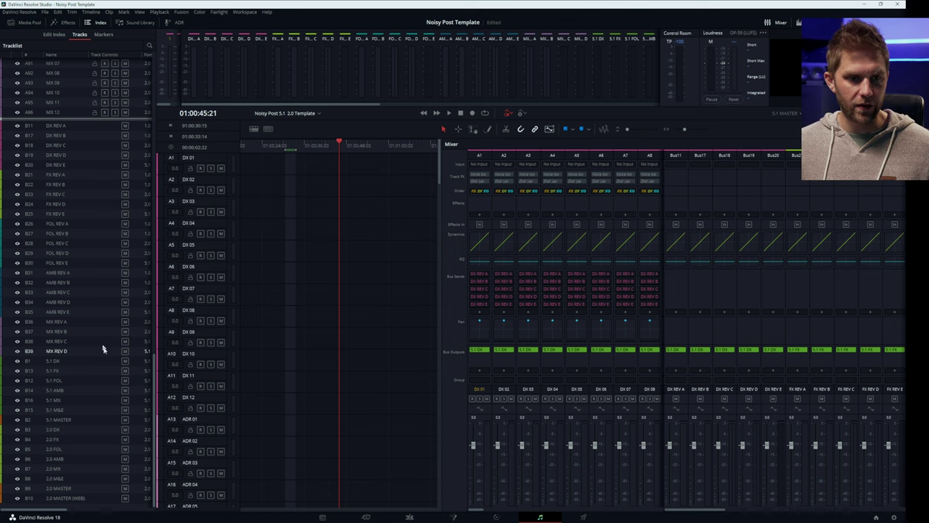
Step: Widen the track list to expose the full Format column for the tracks and buses
{"action": "left_click_drag", "start_coordinate": [155, 312], "coordinate": [171, 312]}
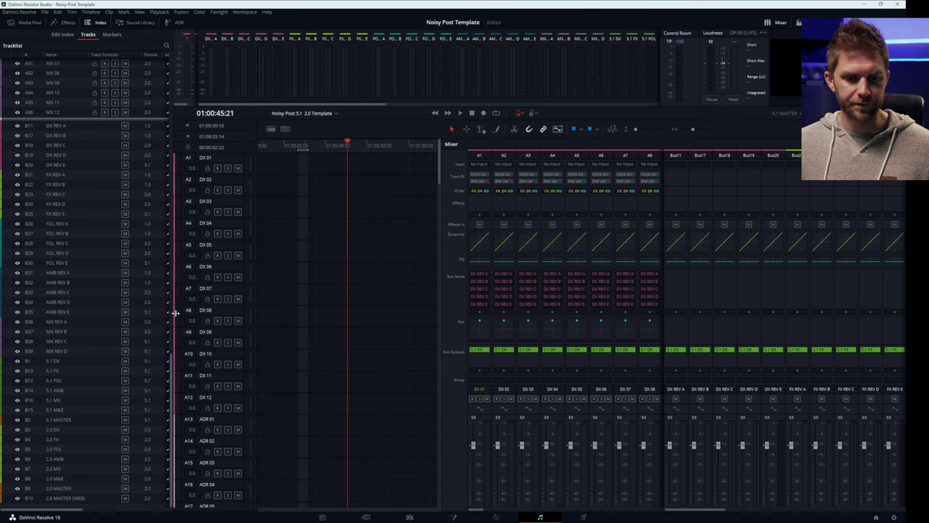
{"action": "left_click", "coordinate": [149, 124]}
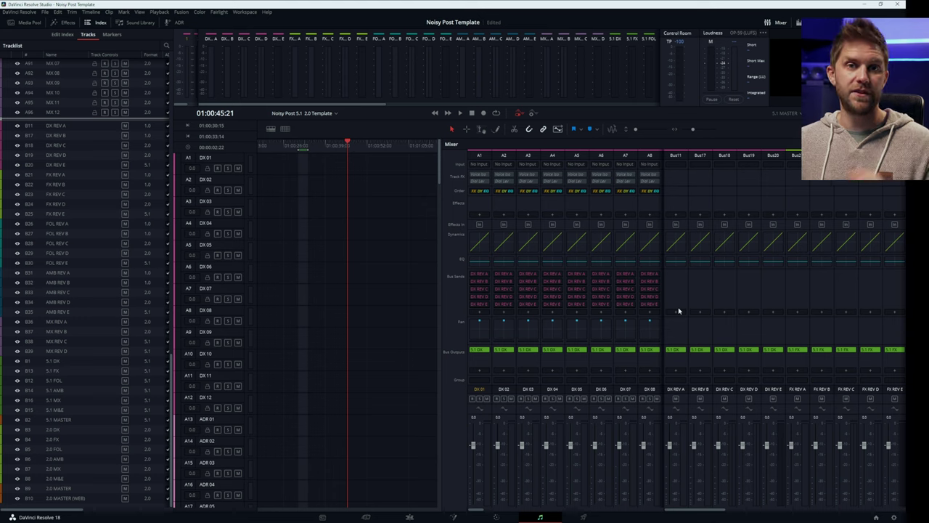
Step: Open Bus Format and examine the reverb, stem and master buses, including the format choices for DX REV A
{"action": "left_click", "coordinate": [213, 13]}
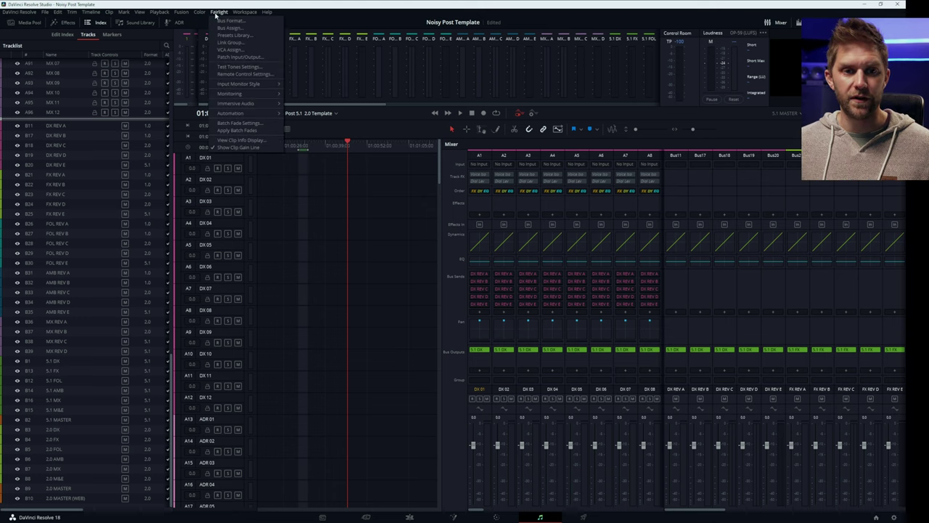
{"action": "left_click", "coordinate": [222, 26]}
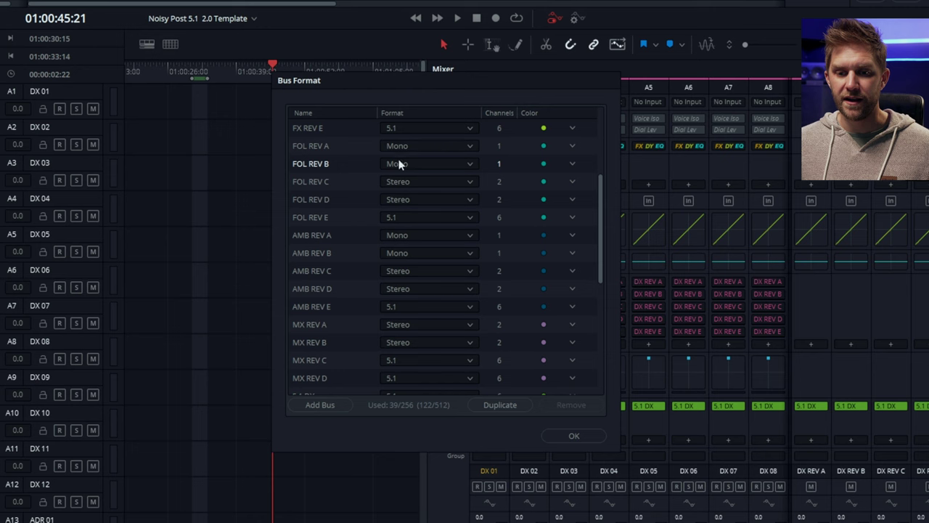
{"action": "scroll", "coordinate": [425, 201], "scroll_direction": "up", "scroll_amount": 5}
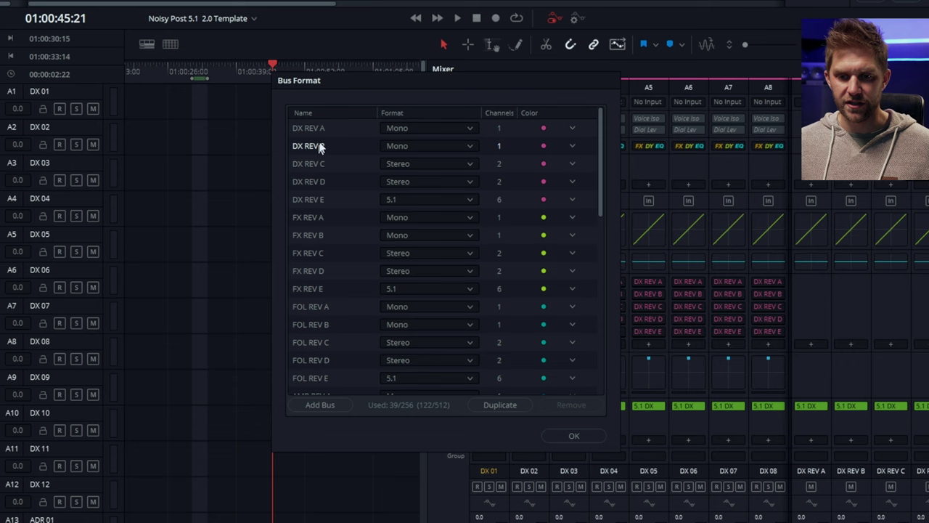
{"action": "scroll", "coordinate": [344, 283], "scroll_direction": "down", "scroll_amount": 3}
{"action": "scroll", "coordinate": [345, 284], "scroll_direction": "down", "scroll_amount": 6}
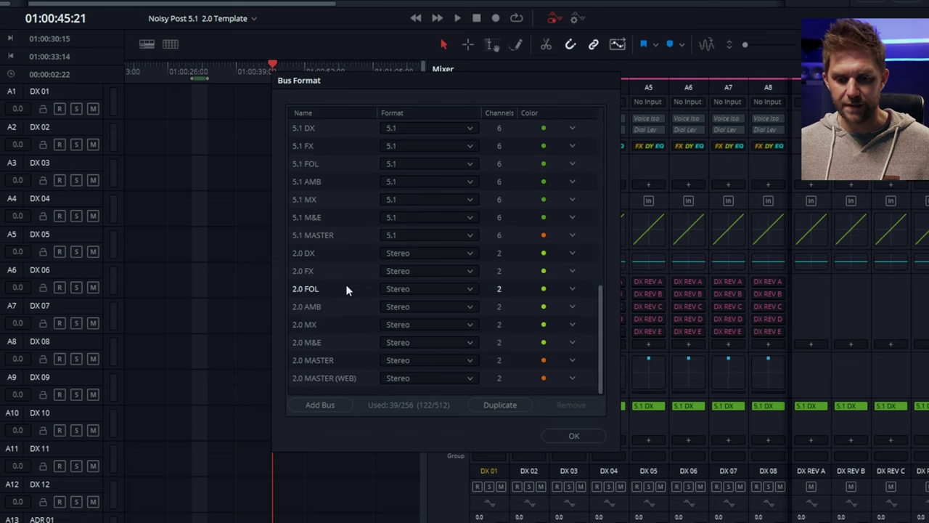
{"action": "scroll", "coordinate": [346, 284], "scroll_direction": "up", "scroll_amount": 9}
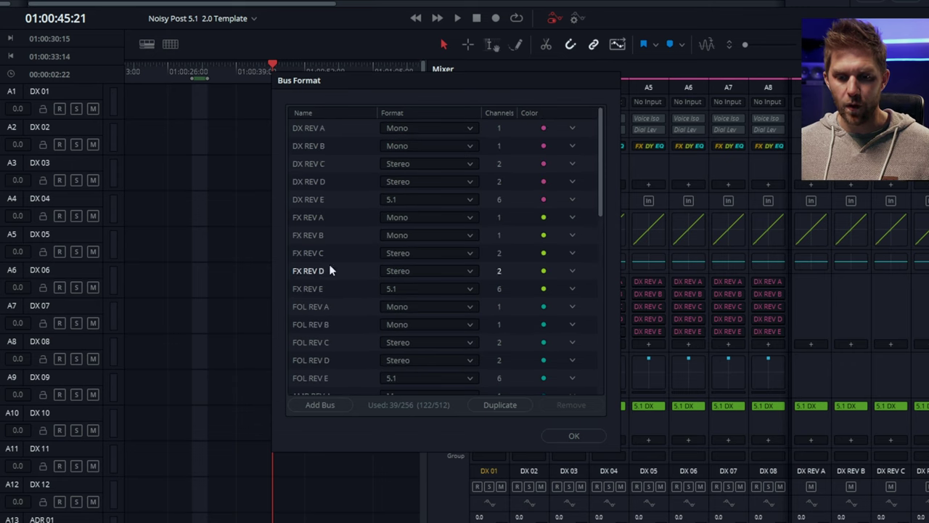
{"action": "left_click", "coordinate": [416, 129]}
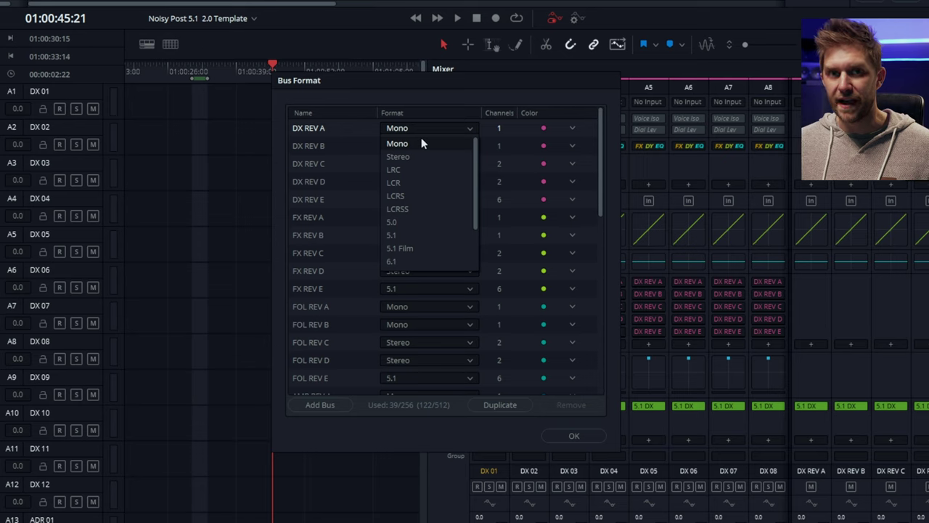
{"action": "left_click", "coordinate": [365, 127]}
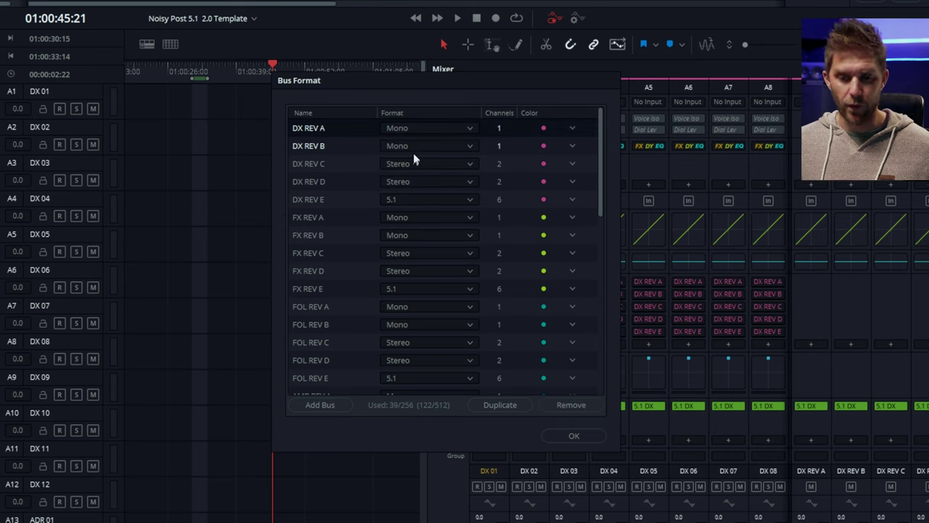
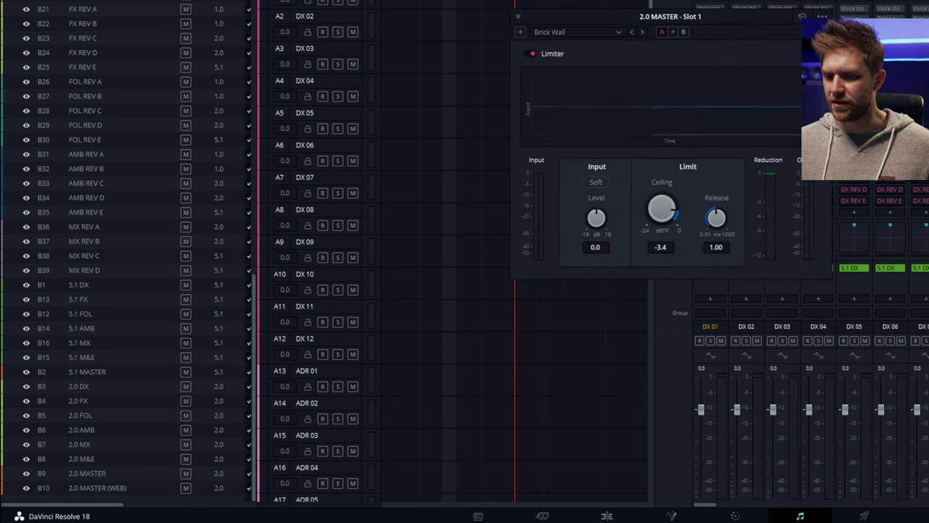
Step: Close the 2.0 MASTER limiter and inspect the Dynamics settings on the 2.0 M&E bus
{"action": "left_click", "coordinate": [517, 16]}
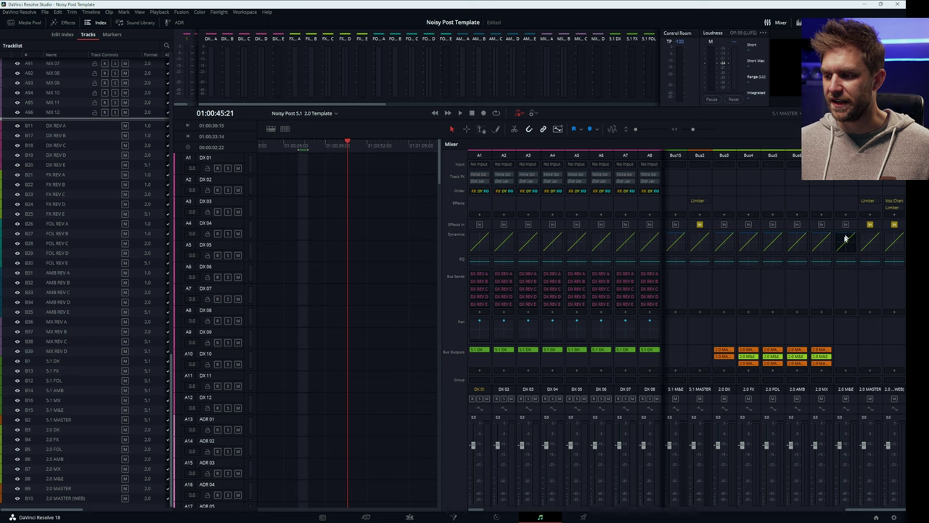
{"action": "double_click", "coordinate": [844, 238]}
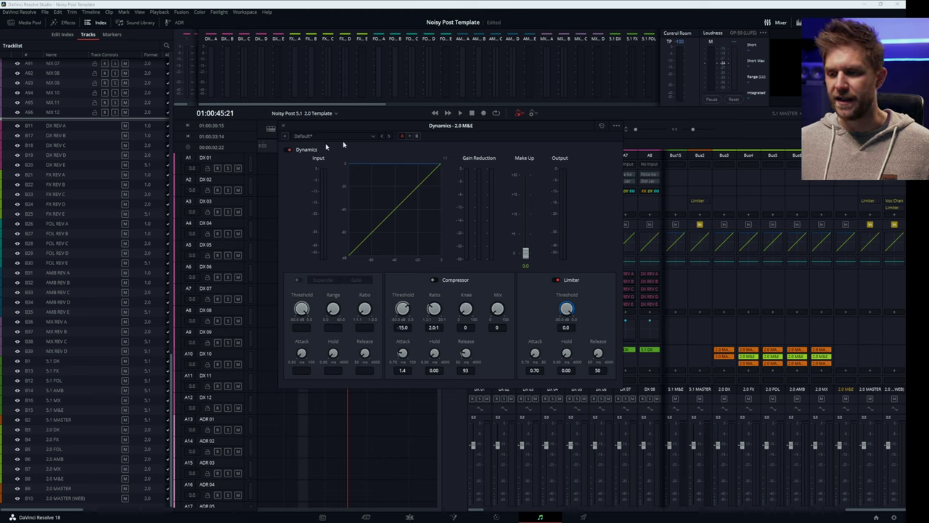
{"action": "left_click", "coordinate": [283, 127]}
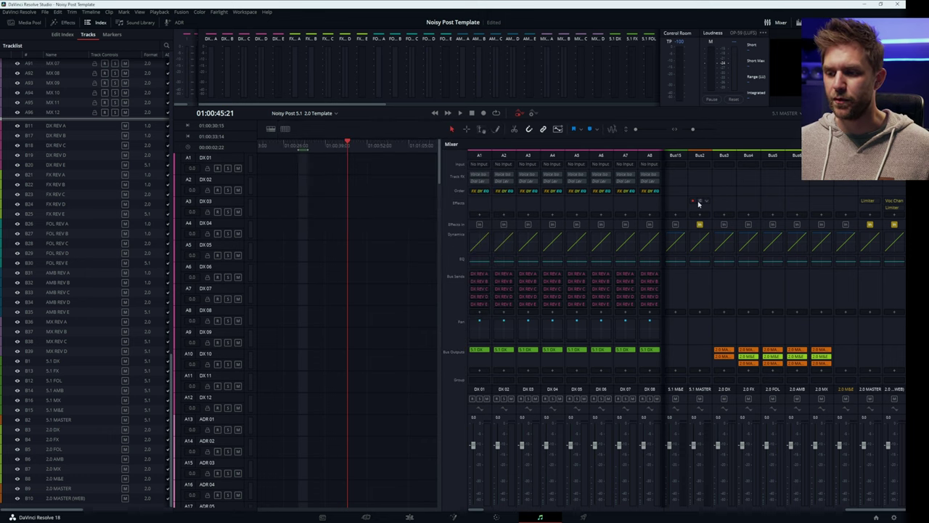
Step: Inspect the limiter and its ceiling setting on the 5.1 MASTER bus, leaving it closed
{"action": "left_click", "coordinate": [699, 202]}
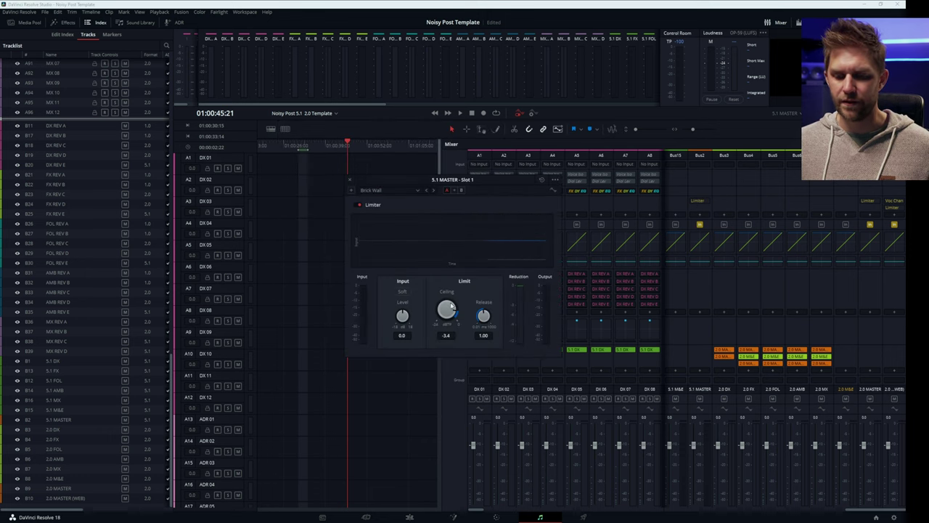
{"action": "left_click", "coordinate": [349, 180]}
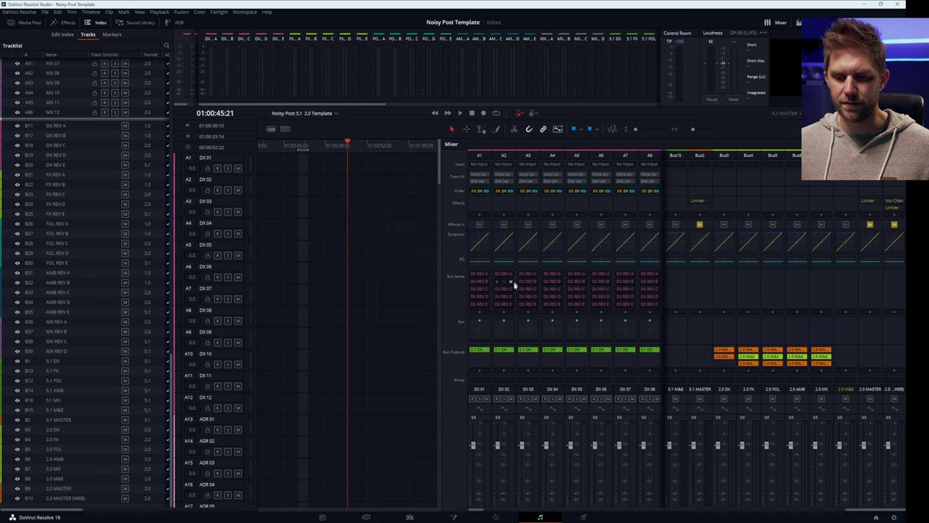
{"action": "left_click", "coordinate": [698, 202]}
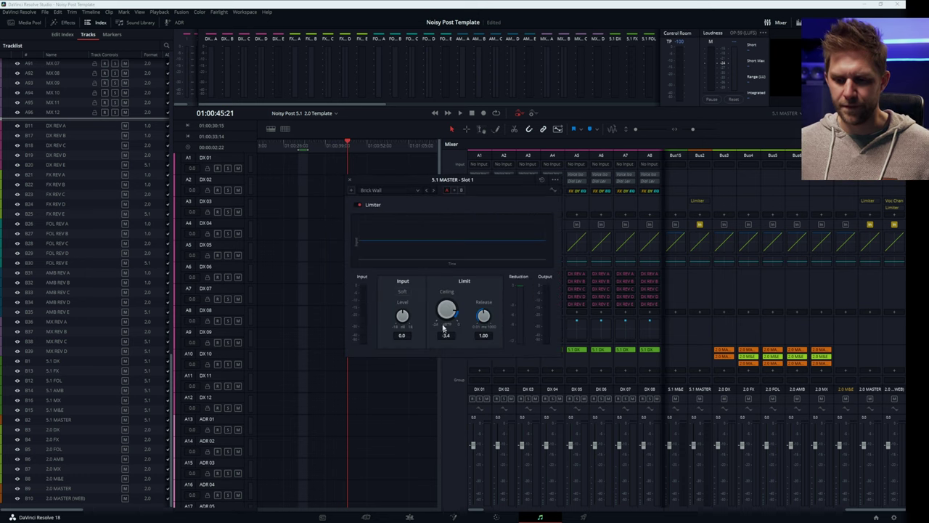
{"action": "left_click", "coordinate": [349, 180]}
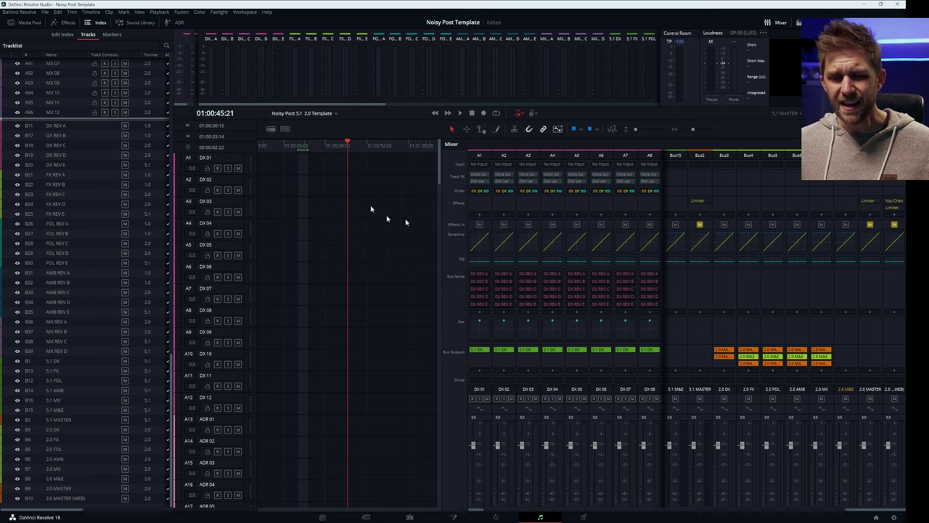
Step: Browse the plugins available for the DX REV A bus's effects slot, leaving the slot empty
{"action": "left_click_drag", "start_coordinate": [870, 512], "coordinate": [816, 508]}
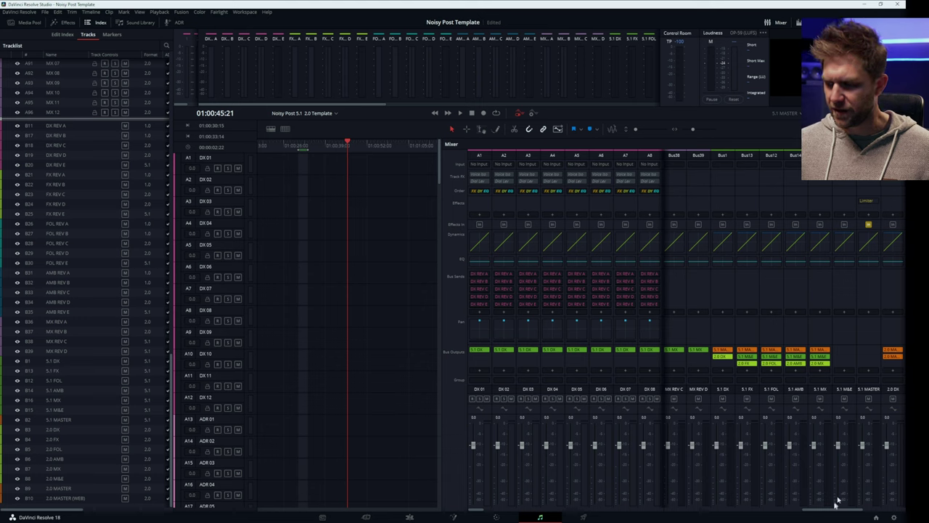
{"action": "left_click_drag", "start_coordinate": [834, 512], "coordinate": [678, 514]}
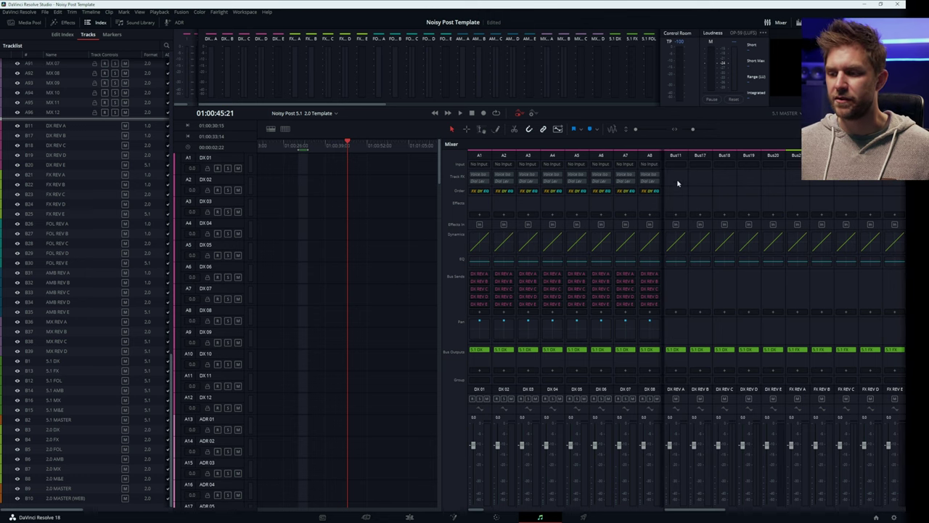
{"action": "left_click", "coordinate": [676, 215]}
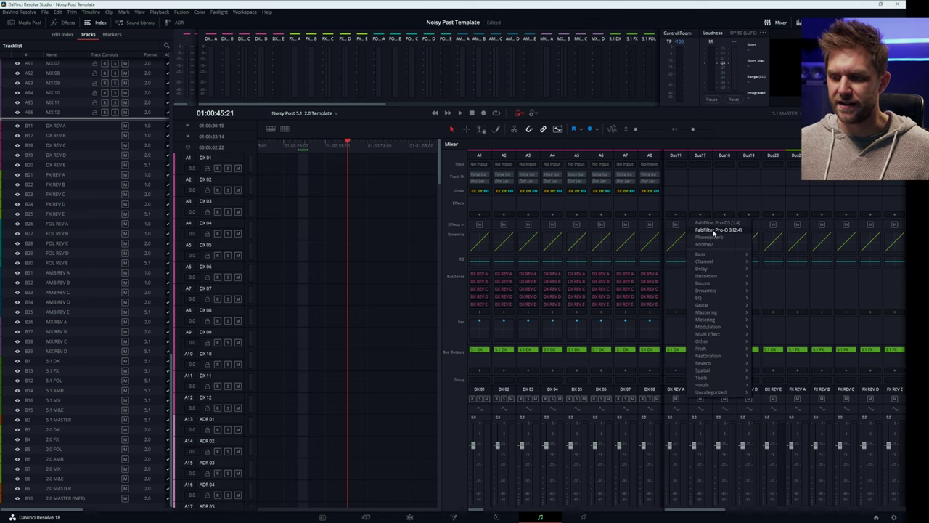
{"action": "left_click", "coordinate": [680, 208]}
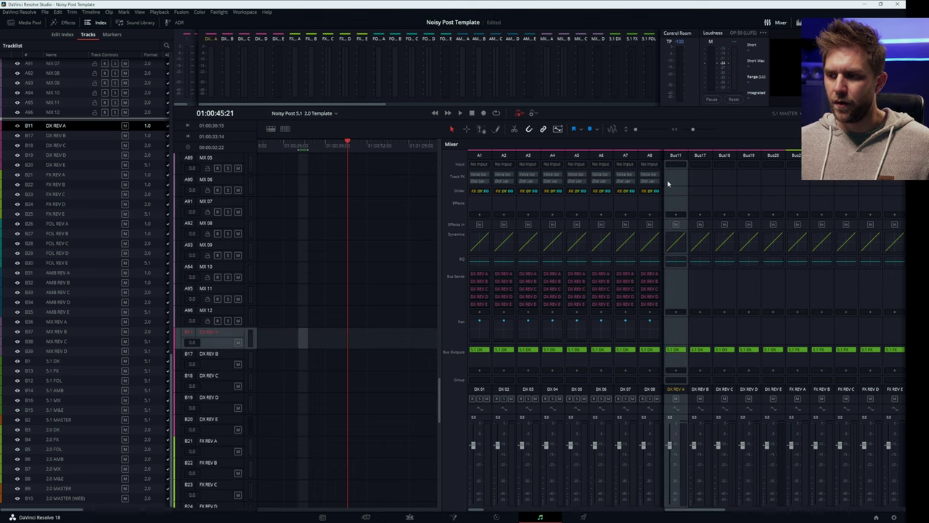
Step: Review the buses available for monitoring and the speaker format choices for the Main monitor set
{"action": "left_click", "coordinate": [791, 114]}
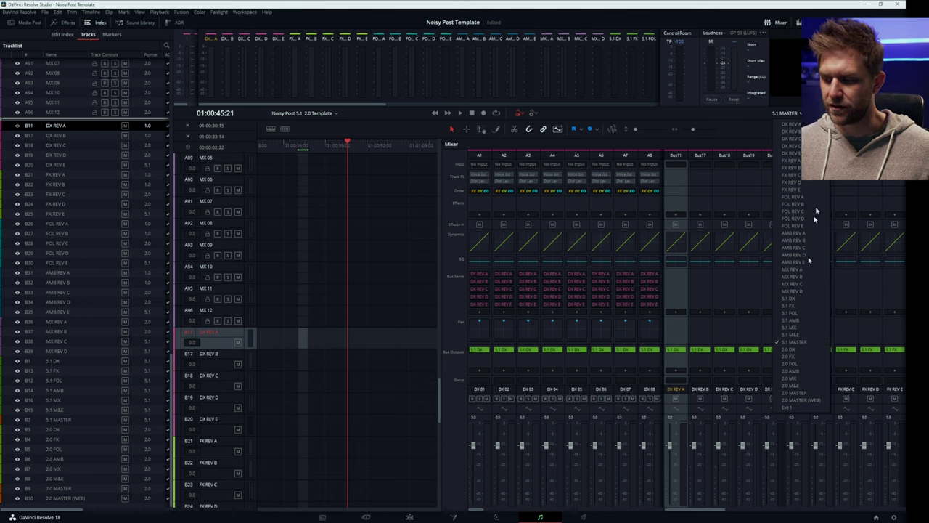
{"action": "key", "text": "Escape"}
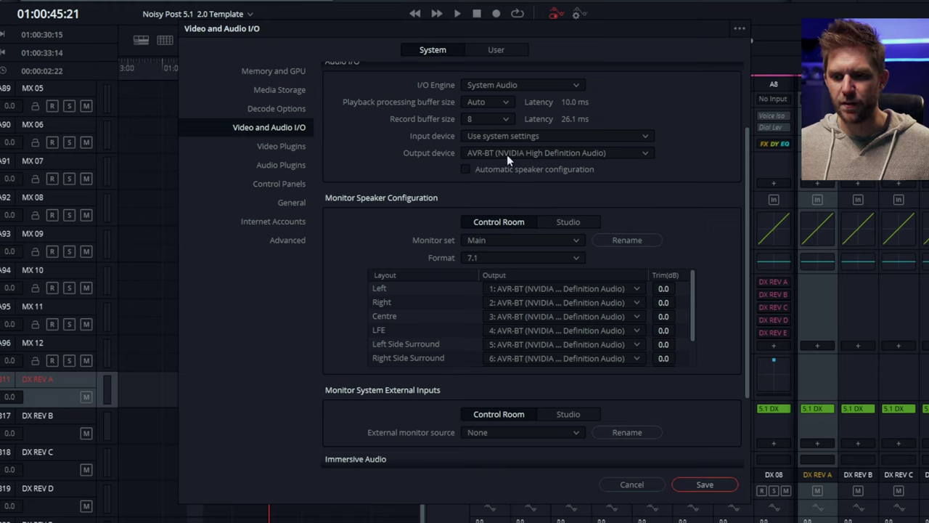
{"action": "left_click", "coordinate": [485, 260]}
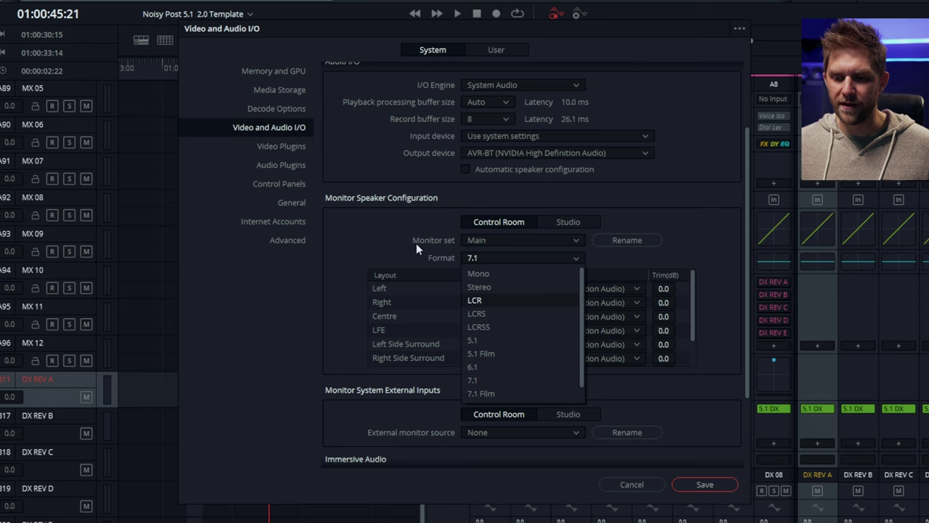
{"action": "left_click", "coordinate": [470, 260]}
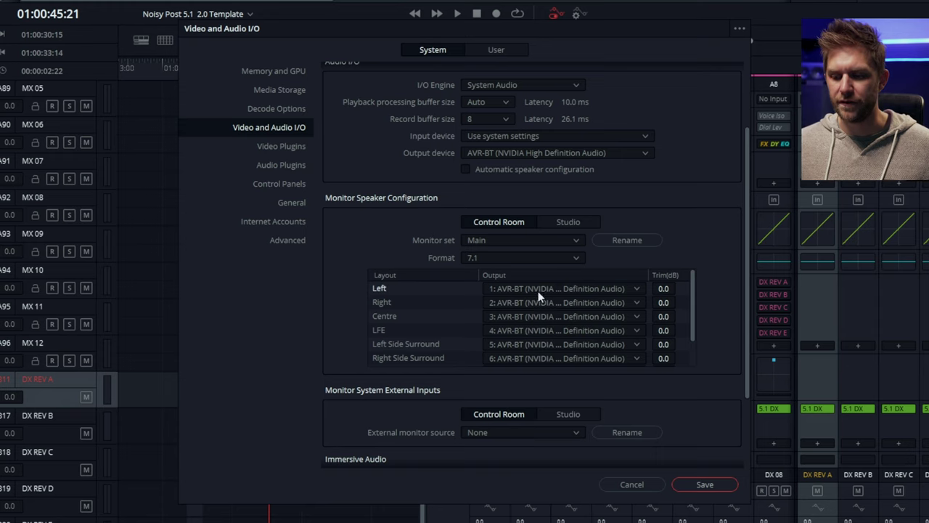
Step: Switch the control room speaker configuration to the Near monitor set and set its format to 7.1
{"action": "left_click", "coordinate": [524, 240]}
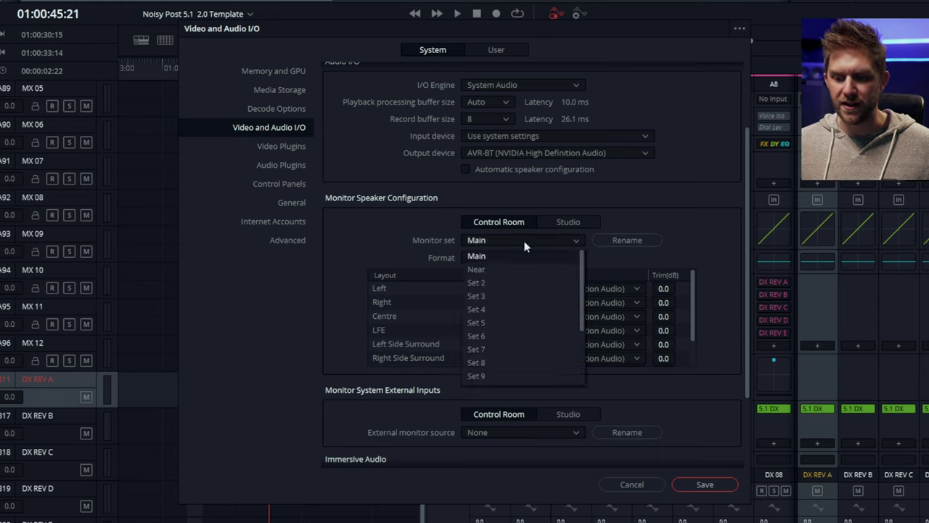
{"action": "left_click", "coordinate": [519, 269]}
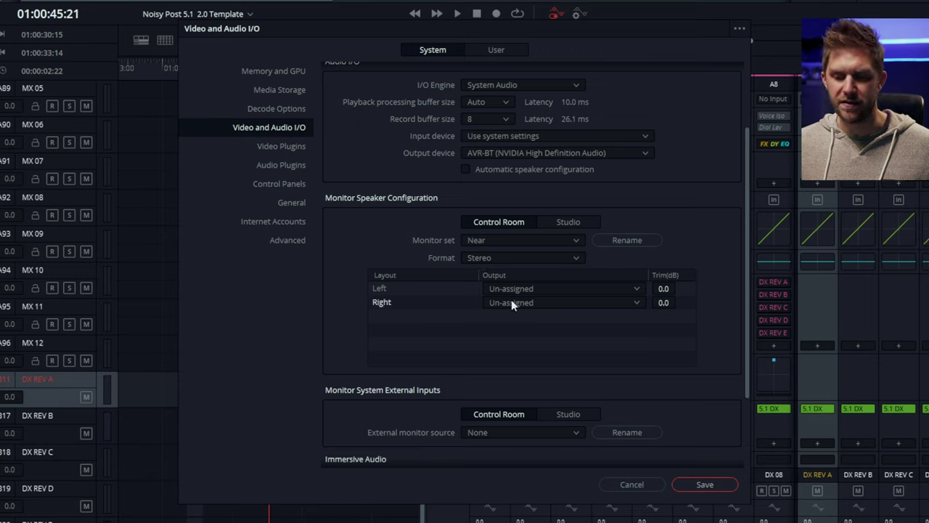
{"action": "left_click", "coordinate": [514, 260]}
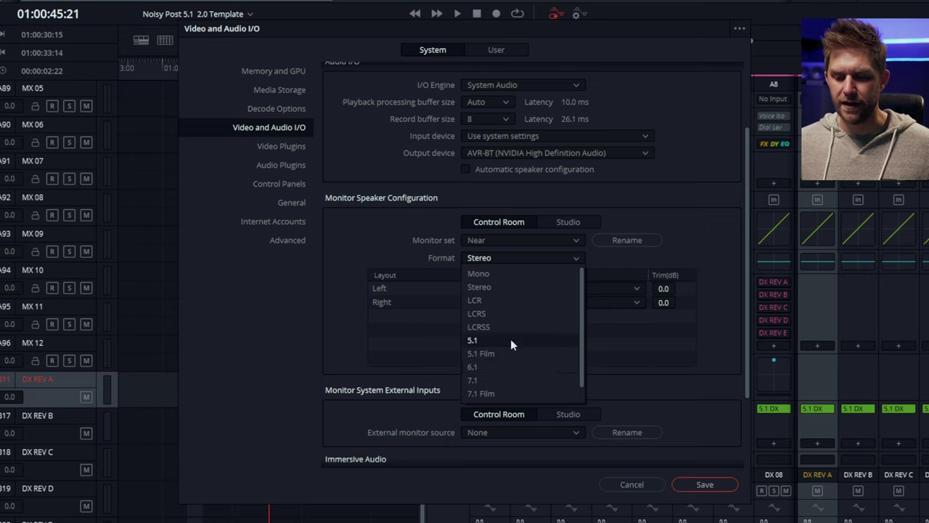
{"action": "left_click", "coordinate": [510, 379]}
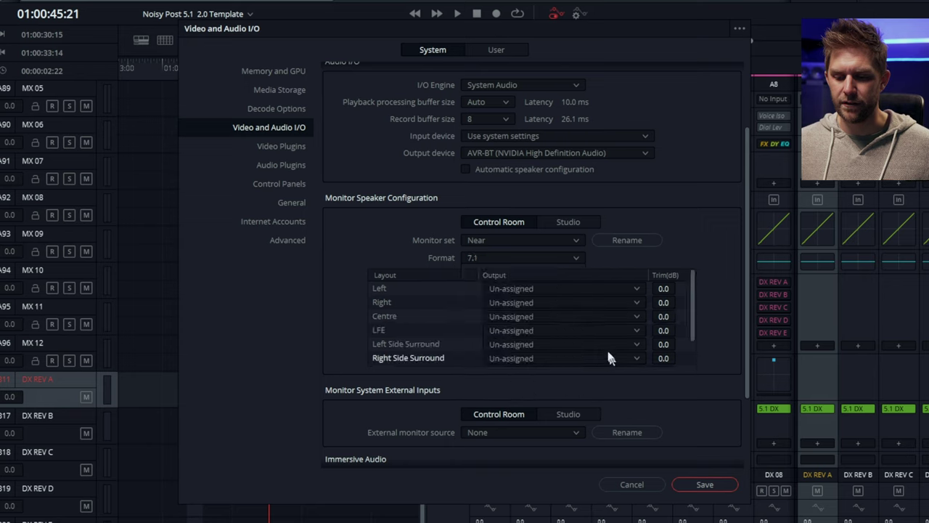
Step: Assign the Near set's Left and Right speakers to AVR-BT outputs 1 and 2, then discard the preference changes
{"action": "left_click", "coordinate": [513, 289]}
{"action": "left_click", "coordinate": [521, 316]}
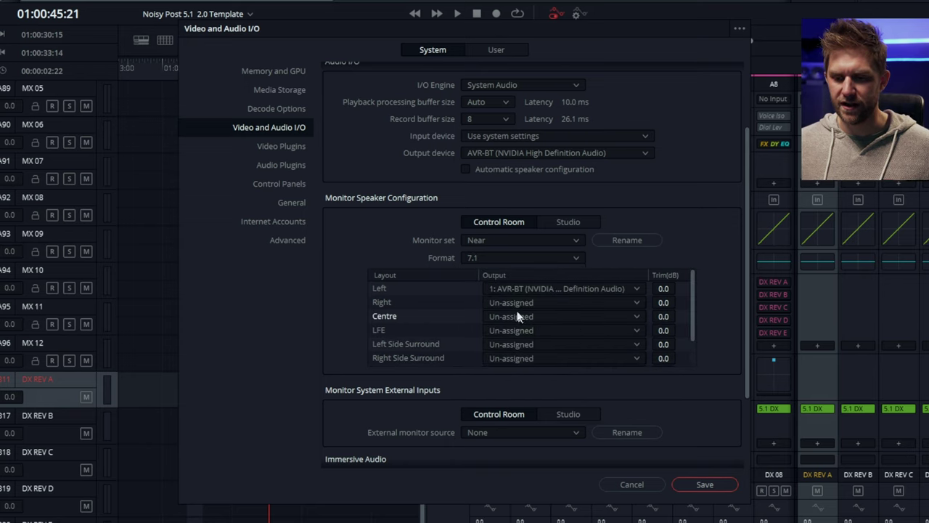
{"action": "left_click", "coordinate": [517, 303]}
{"action": "left_click", "coordinate": [514, 344]}
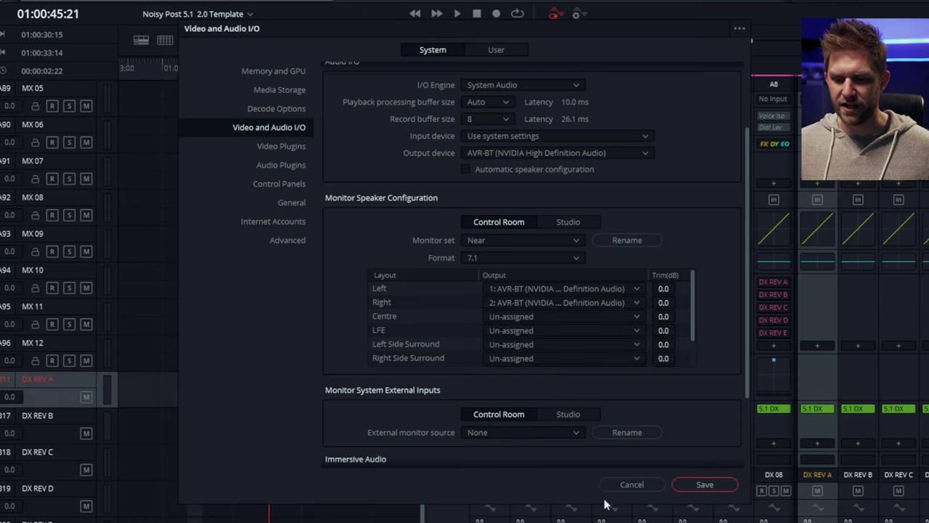
{"action": "left_click", "coordinate": [616, 484]}
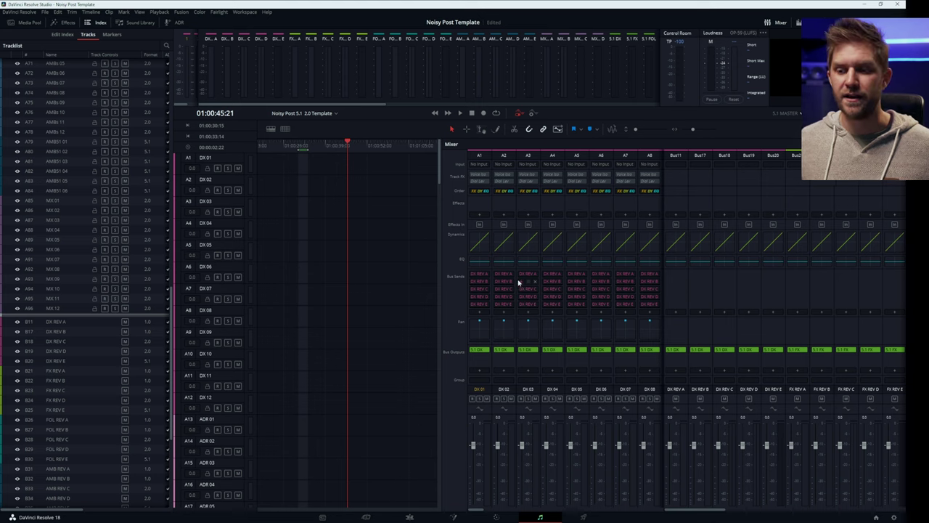
Step: Enable Boom in the DX 01 panner with a level of -97 and close the panner
{"action": "double_click", "coordinate": [478, 336]}
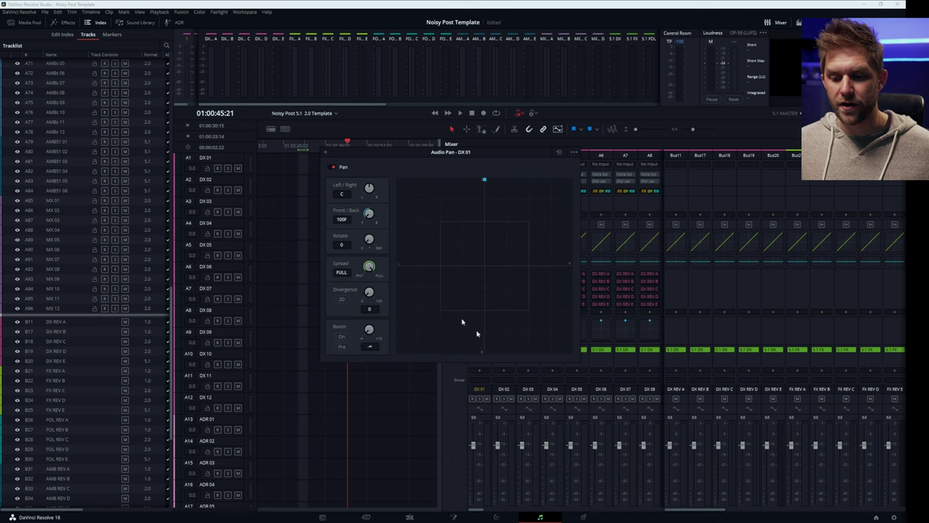
{"action": "left_click", "coordinate": [344, 338]}
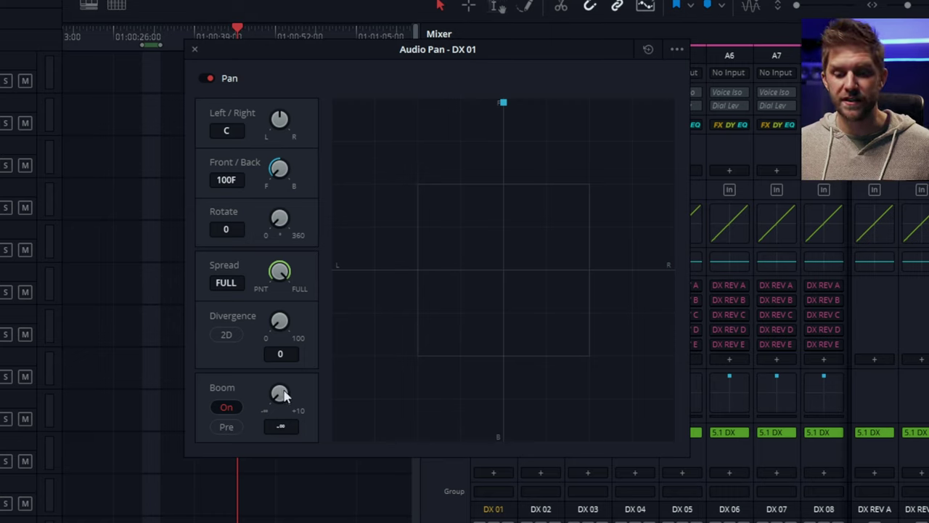
{"action": "left_click_drag", "start_coordinate": [281, 394], "coordinate": [491, 115]}
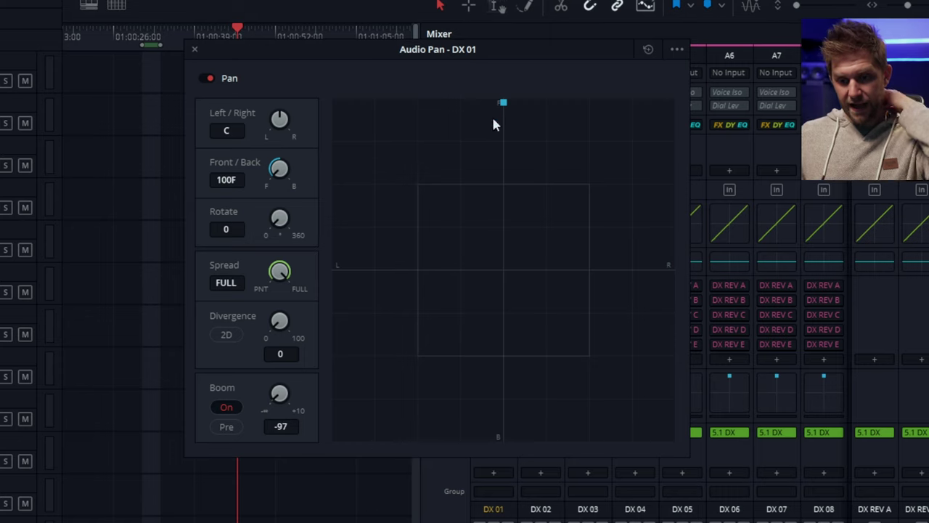
{"action": "left_click", "coordinate": [194, 51]}
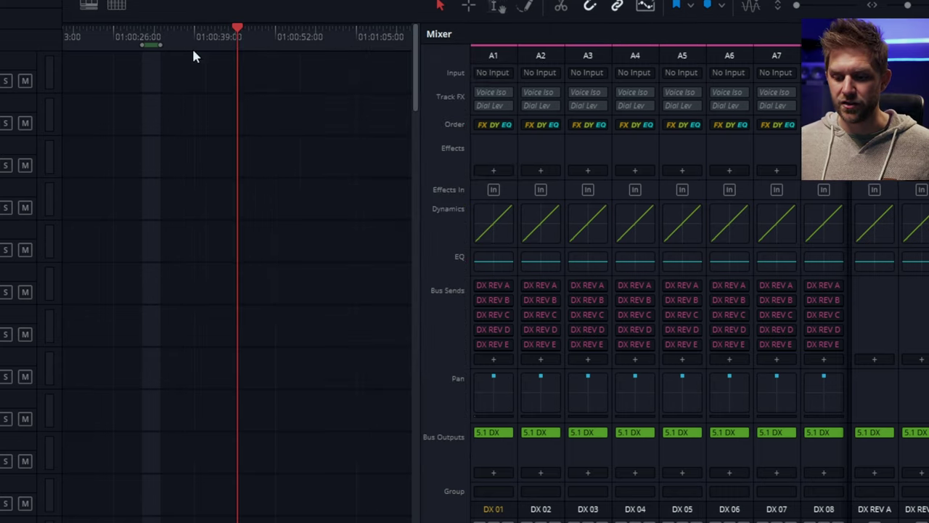
Step: Reopen the DX 01 panner, disable Boom and close it
{"action": "double_click", "coordinate": [497, 417]}
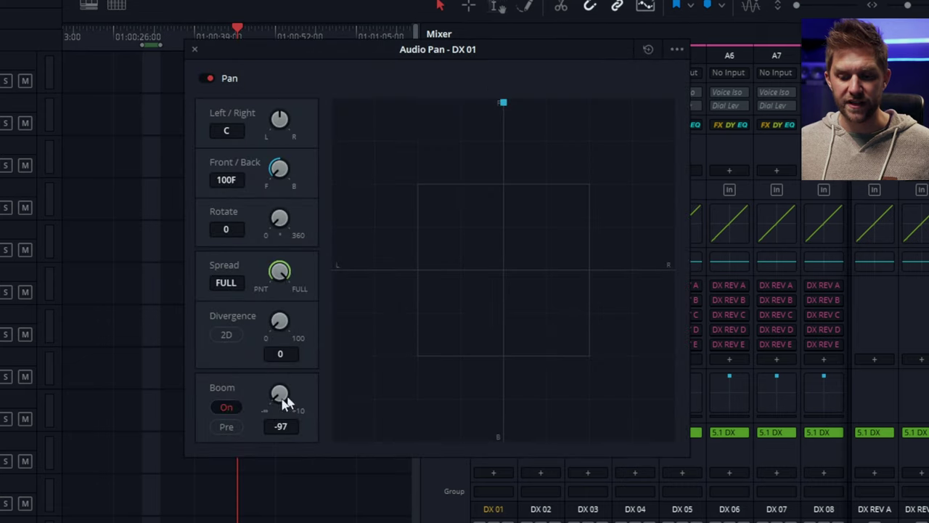
{"action": "left_click", "coordinate": [227, 407]}
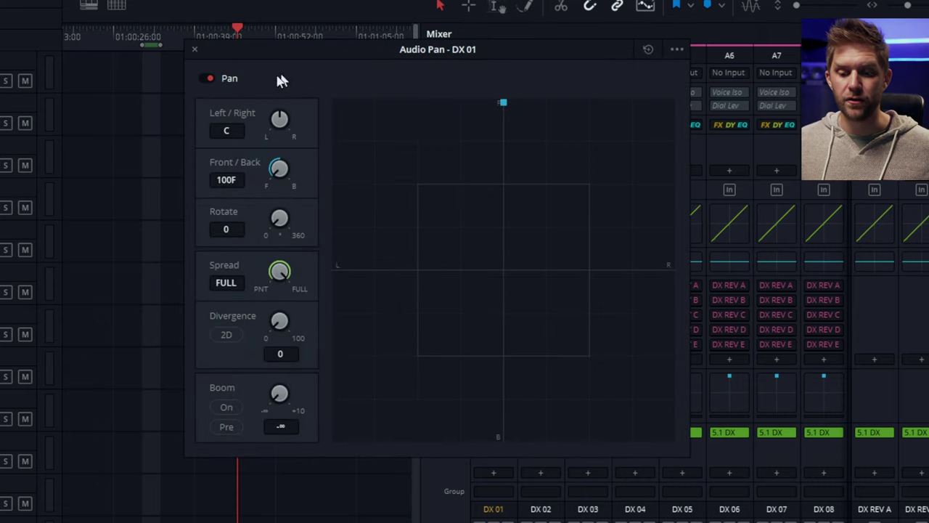
{"action": "left_click", "coordinate": [195, 49]}
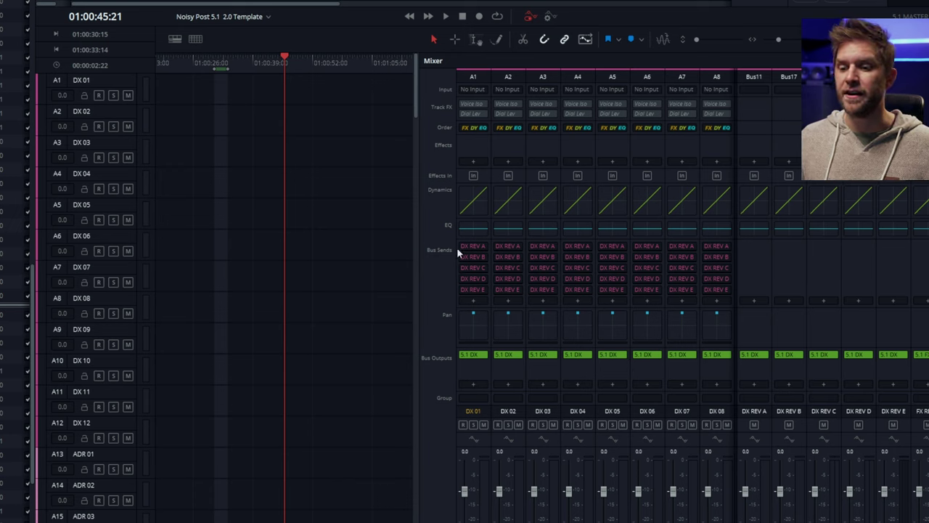
Step: Inspect the Dynamics and Equalizer settings of DX 01, toggling EQ Band 1 on and back off
{"action": "double_click", "coordinate": [470, 208]}
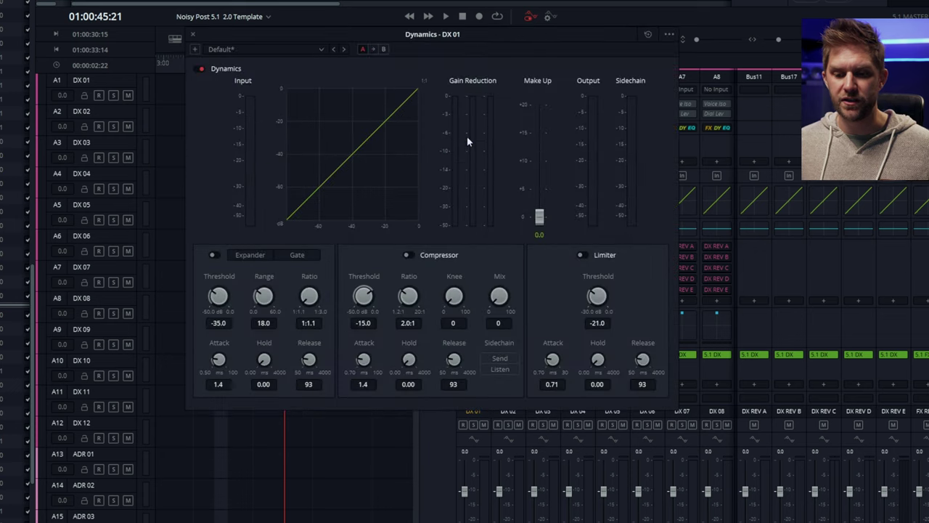
{"action": "left_click", "coordinate": [195, 35]}
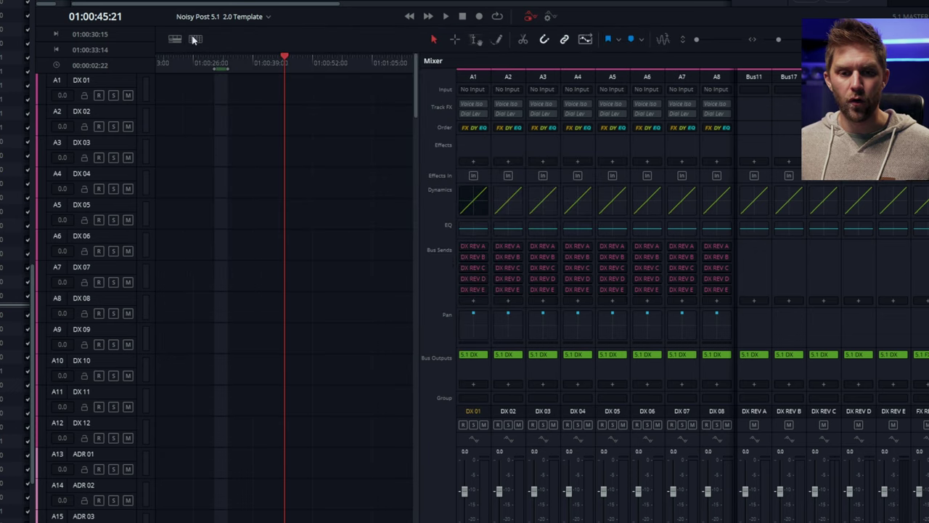
{"action": "double_click", "coordinate": [483, 233]}
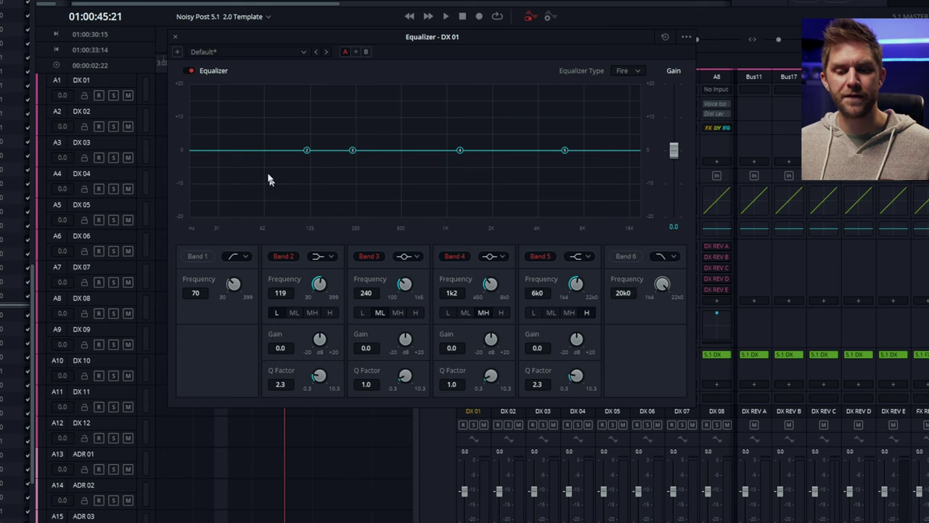
{"action": "left_click", "coordinate": [196, 256]}
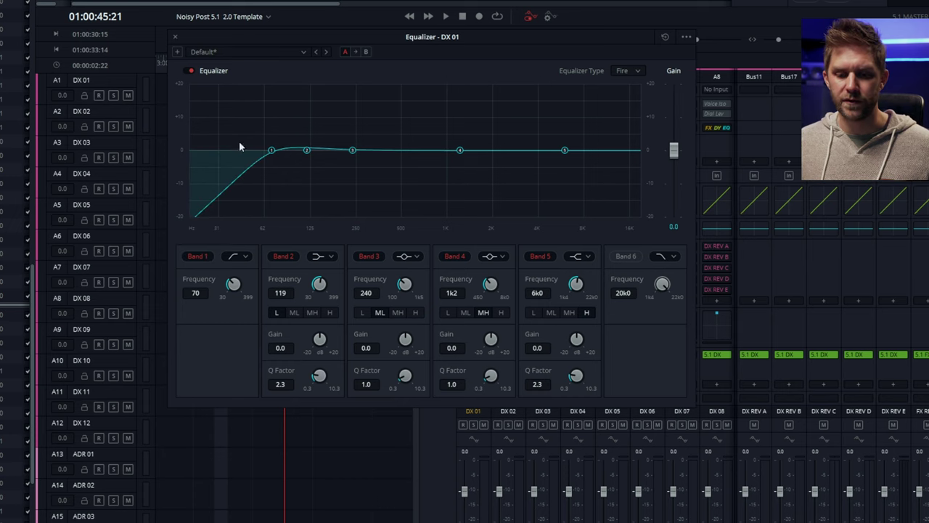
{"action": "left_click", "coordinate": [197, 256]}
{"action": "left_click", "coordinate": [175, 36]}
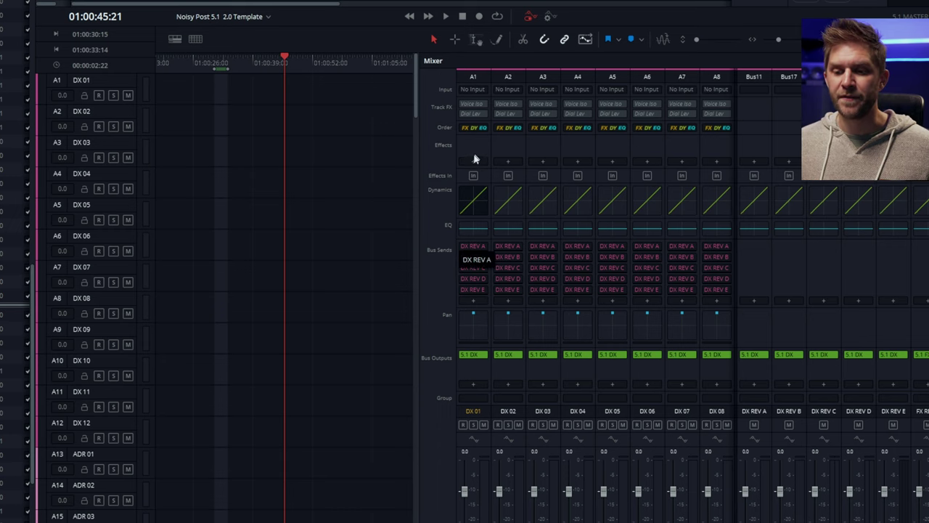
Step: Browse the plugin categories offered for the DX 01 effects slot without adding a plugin
{"action": "left_click", "coordinate": [514, 149]}
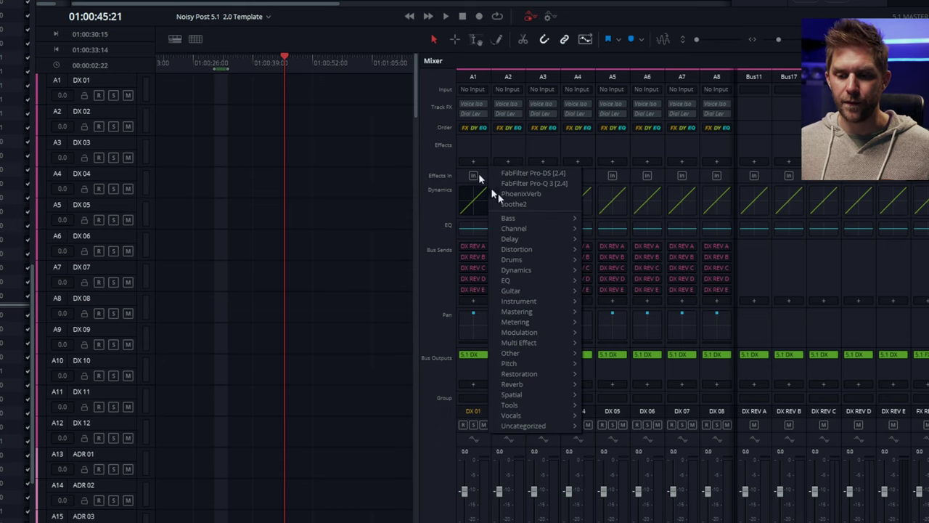
{"action": "left_click", "coordinate": [441, 155]}
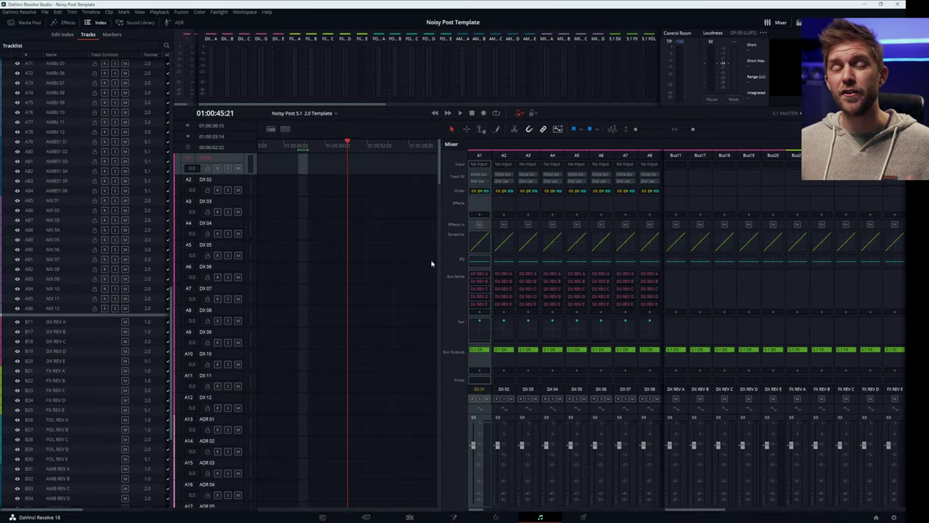
{"action": "left_click", "coordinate": [482, 214]}
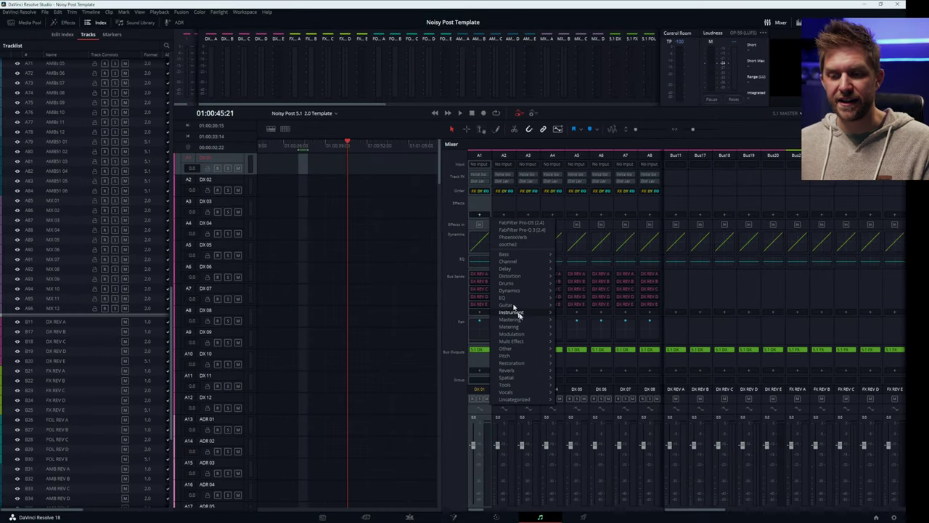
Step: Open the Audio Plugins preferences and examine the category choices for Abbey Road Vinyl Light Mono, keeping its category
{"action": "left_click", "coordinate": [26, 12]}
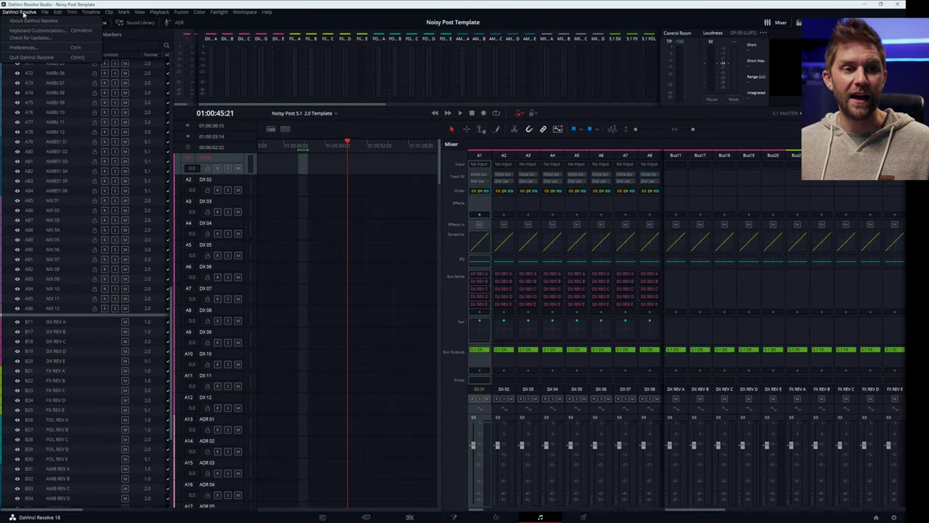
{"action": "left_click", "coordinate": [42, 48]}
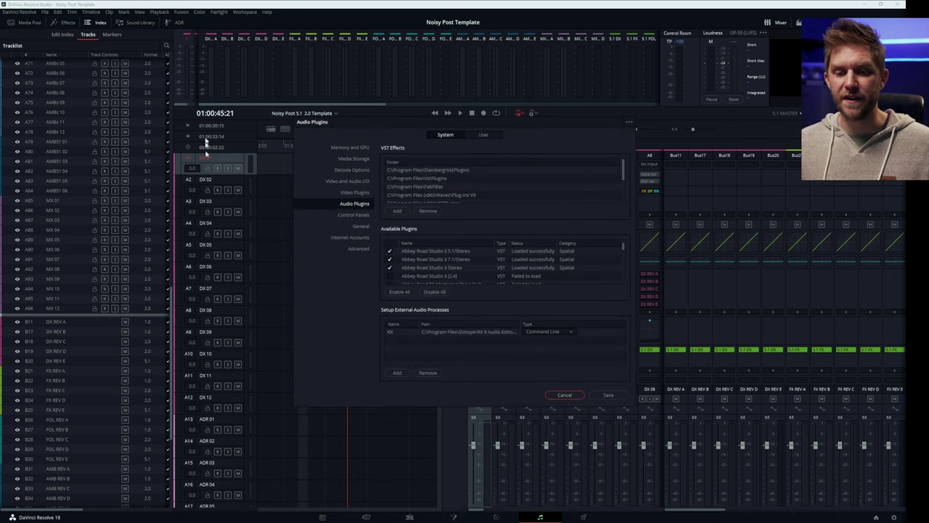
{"action": "left_click", "coordinate": [346, 207]}
{"action": "scroll", "coordinate": [442, 261], "scroll_direction": "down", "scroll_amount": 3}
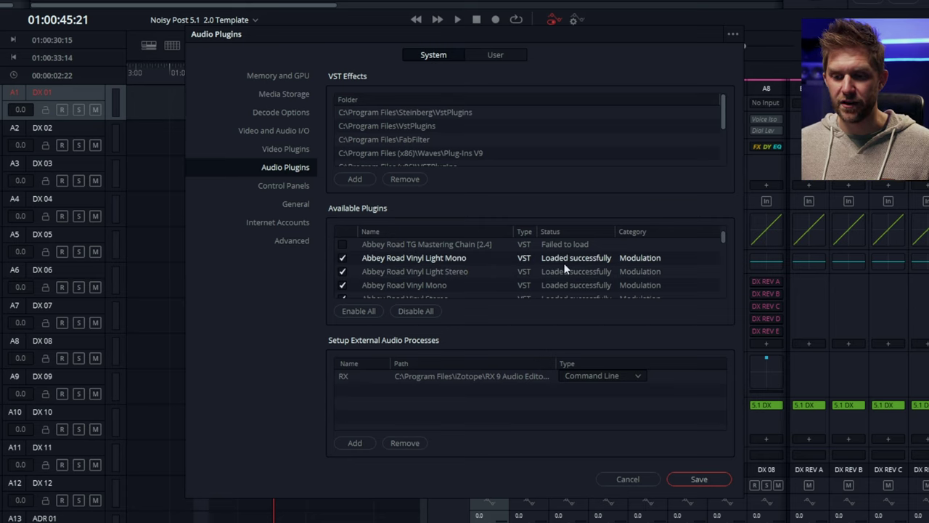
{"action": "left_click", "coordinate": [651, 258]}
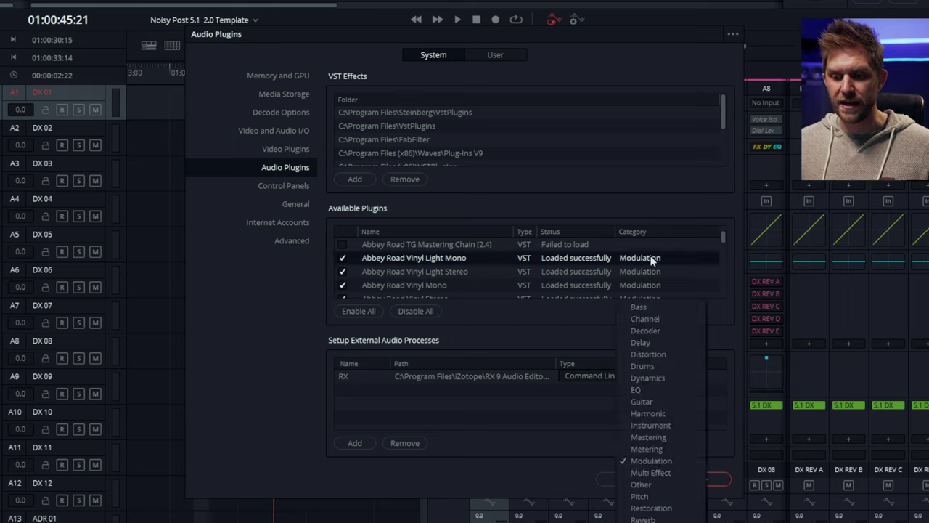
{"action": "left_click", "coordinate": [512, 446]}
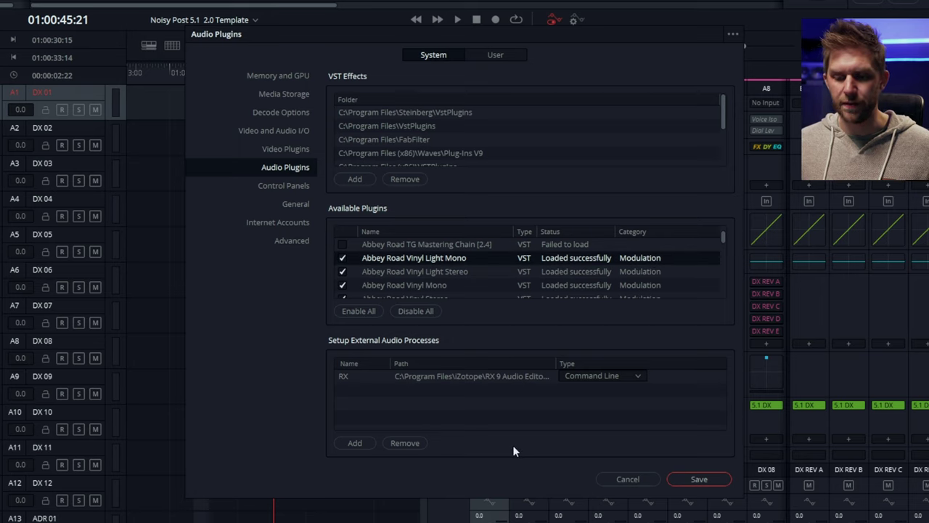
Step: Close the preferences without saving and look at the project's timeline import options without importing anything
{"action": "left_click", "coordinate": [633, 479]}
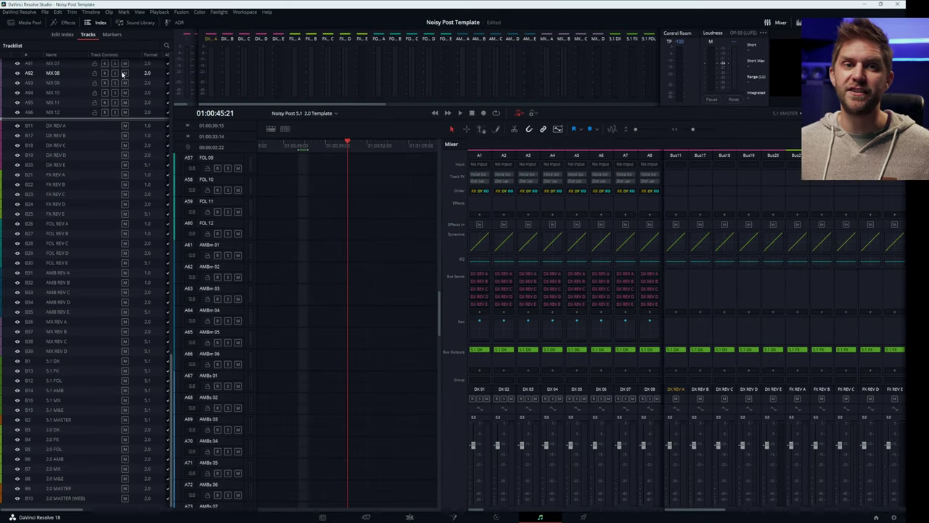
{"action": "left_click", "coordinate": [45, 12]}
{"action": "mouse_move", "coordinate": [72, 88]}
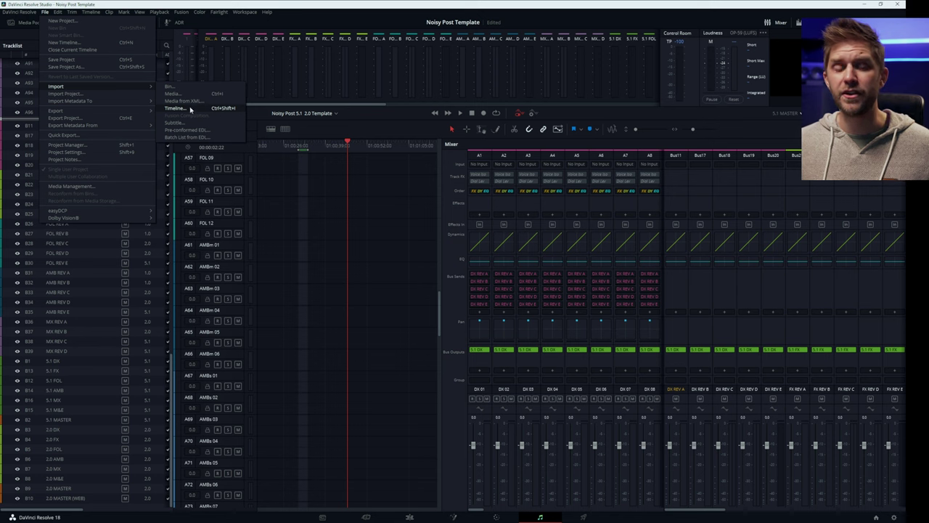
{"action": "left_click", "coordinate": [348, 239]}
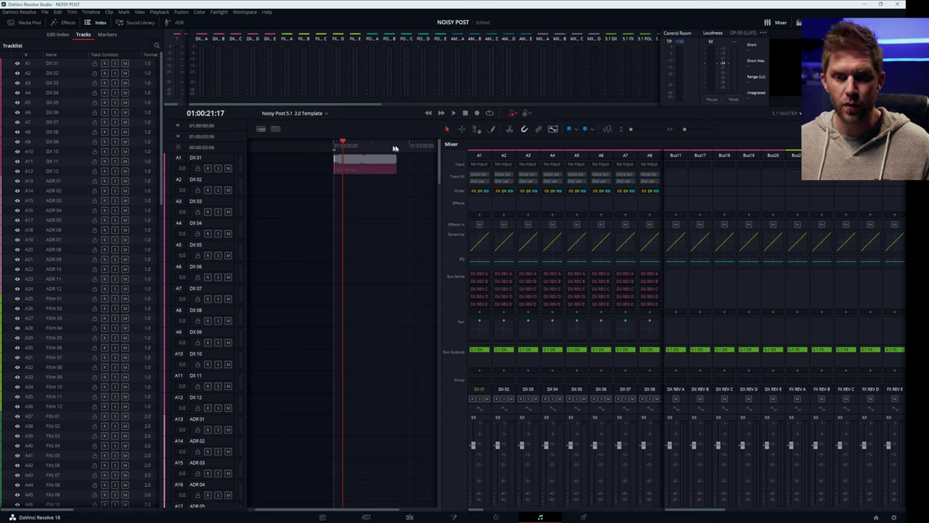
Step: Play the music clip on DX 01 and set the in/out range over its full length, ending at 01:02:28:18
{"action": "key", "text": "space"}
{"action": "left_click_drag", "start_coordinate": [397, 149], "coordinate": [353, 145]}
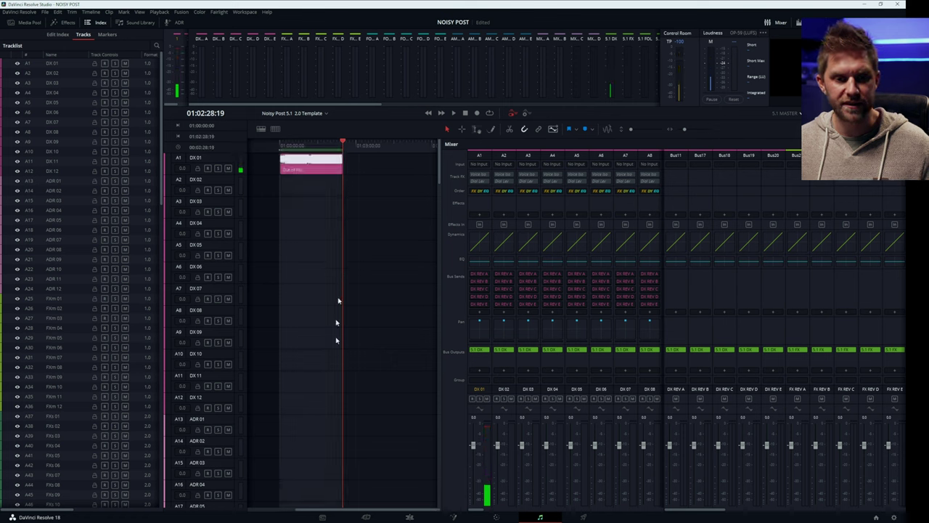
Step: Open the Deliver page and review the file name, video settings and audio output tracks of the Custom Export
{"action": "left_click", "coordinate": [581, 517]}
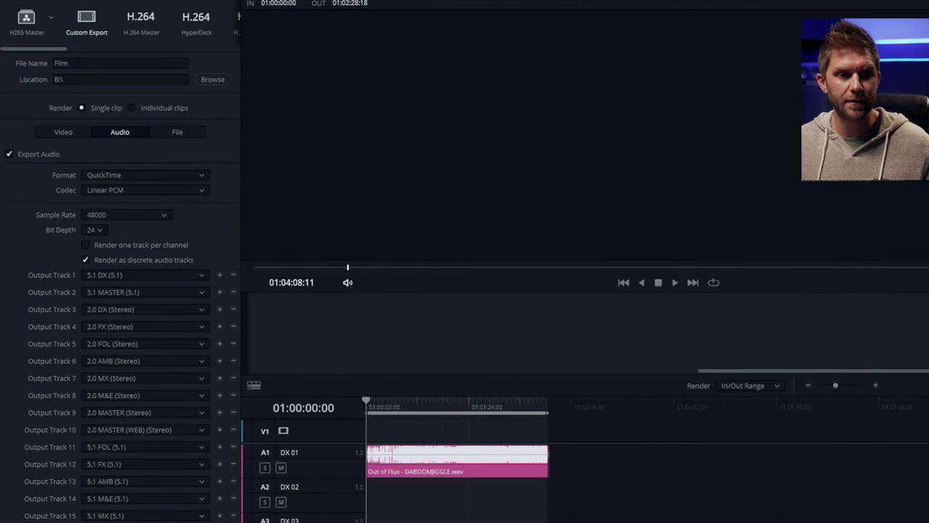
{"action": "left_click", "coordinate": [52, 85]}
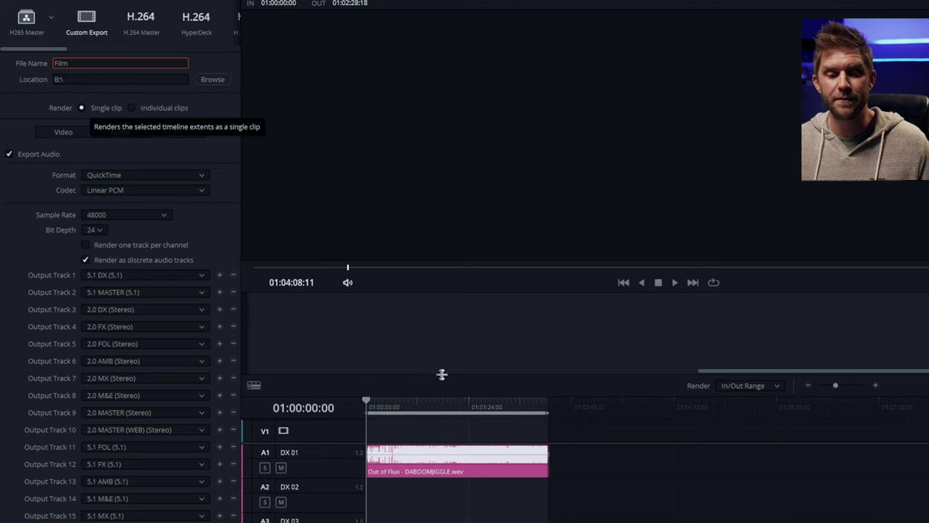
{"action": "left_click", "coordinate": [44, 132]}
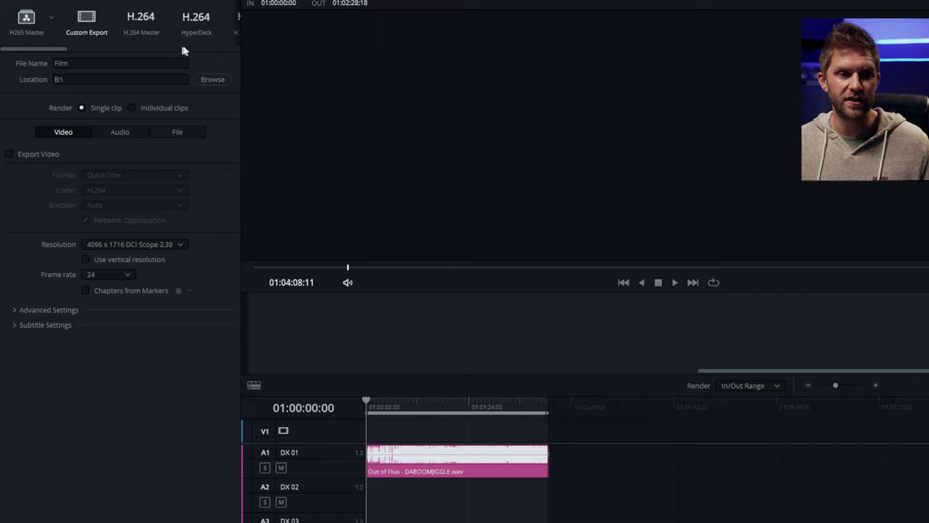
{"action": "left_click", "coordinate": [118, 132]}
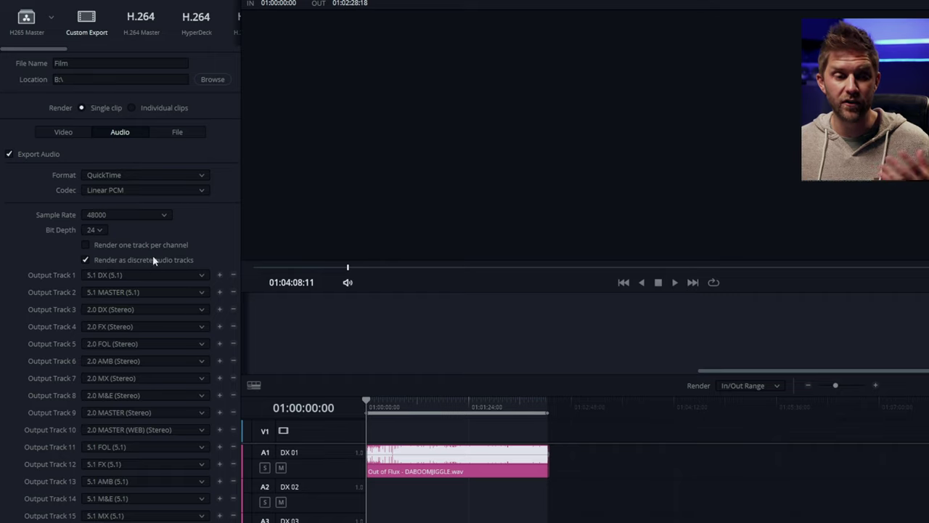
{"action": "left_click", "coordinate": [53, 132]}
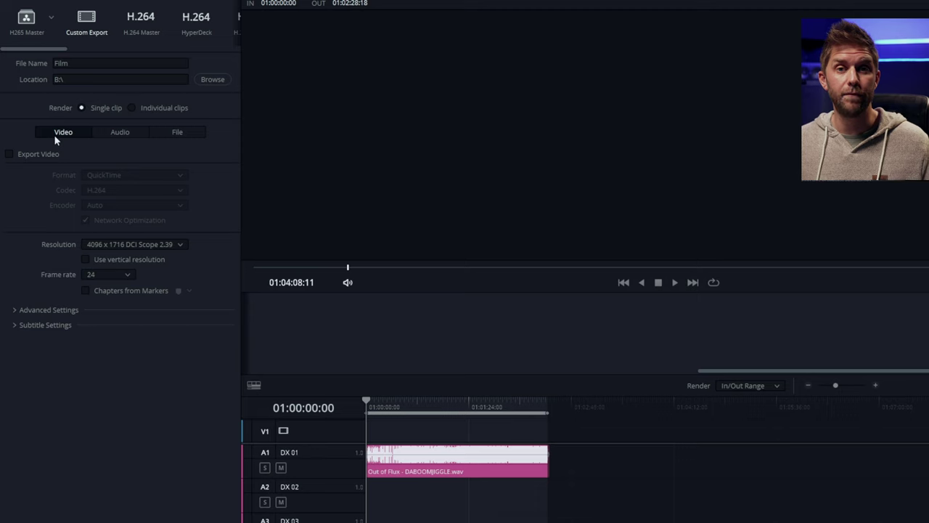
{"action": "left_click", "coordinate": [116, 132]}
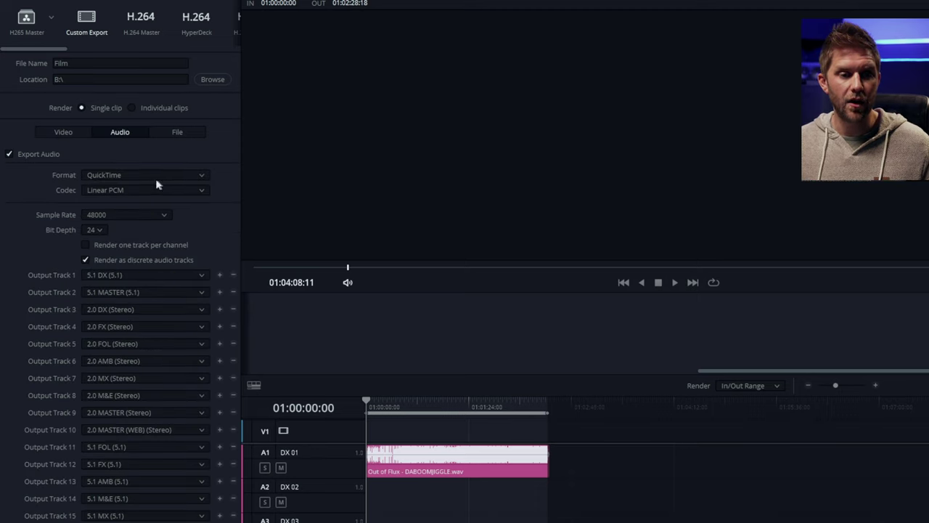
Step: Set the audio export format to Wave with the Linear PCM codec
{"action": "left_click", "coordinate": [131, 175]}
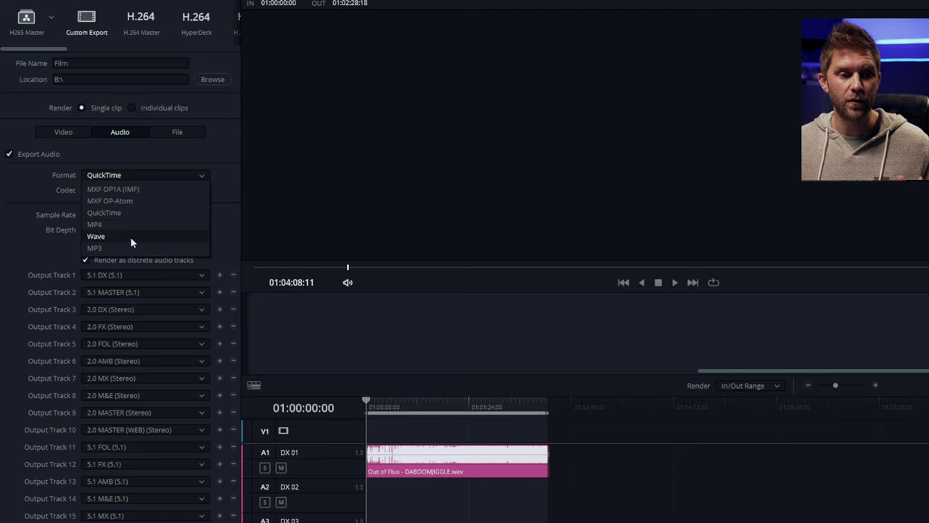
{"action": "left_click", "coordinate": [132, 238]}
{"action": "left_click", "coordinate": [119, 192]}
{"action": "left_click", "coordinate": [122, 205]}
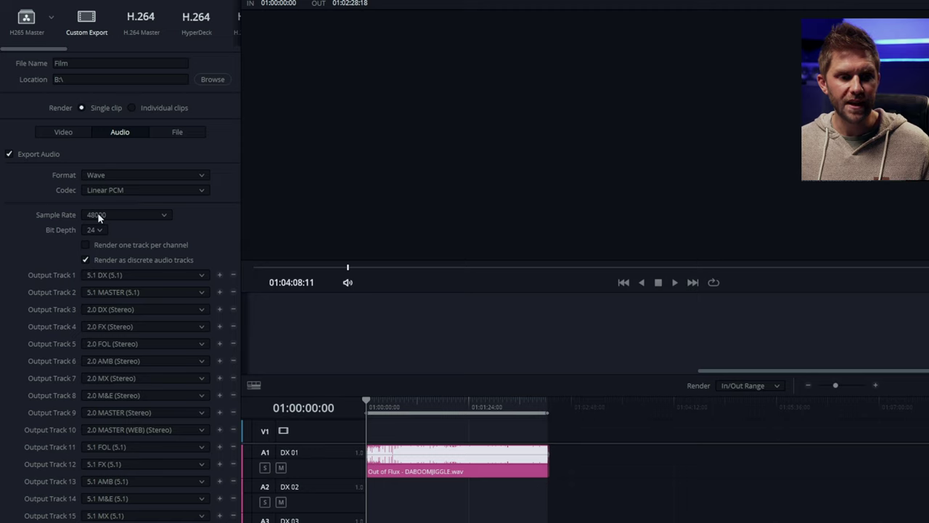